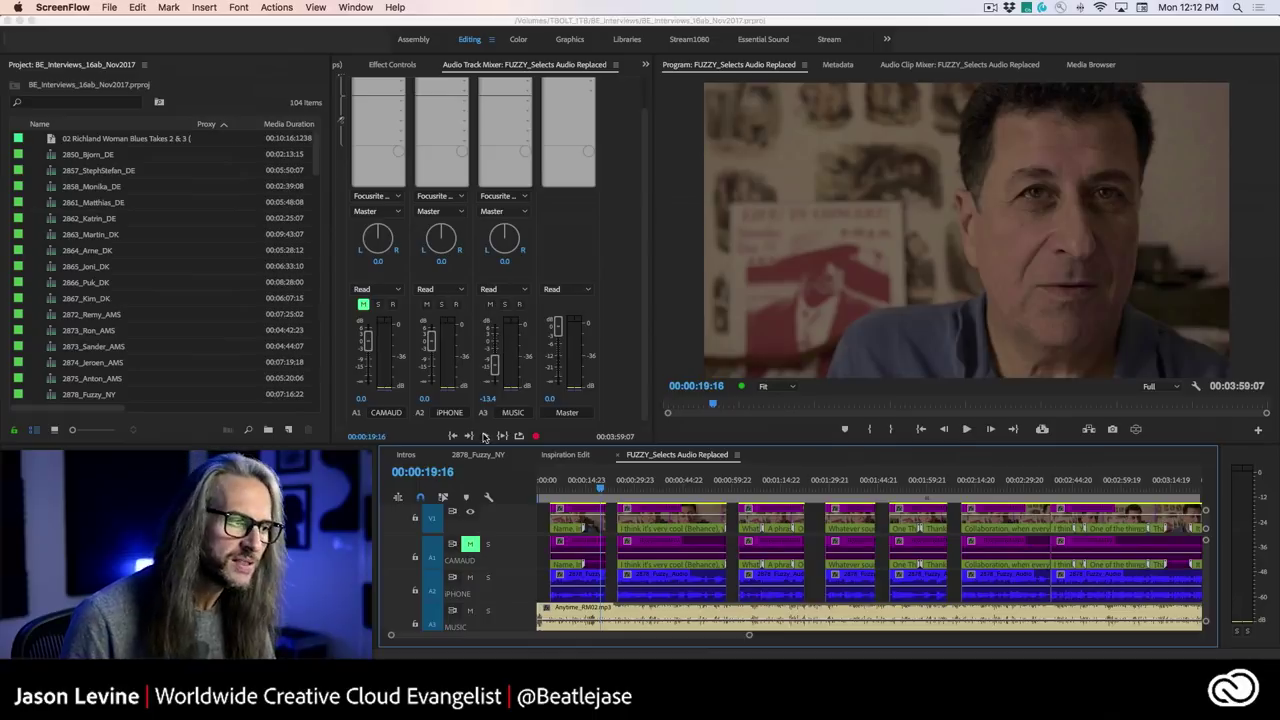
Step: Play the interview sequence from the start and stop it at 00:00:27:23
left_click(543, 490)
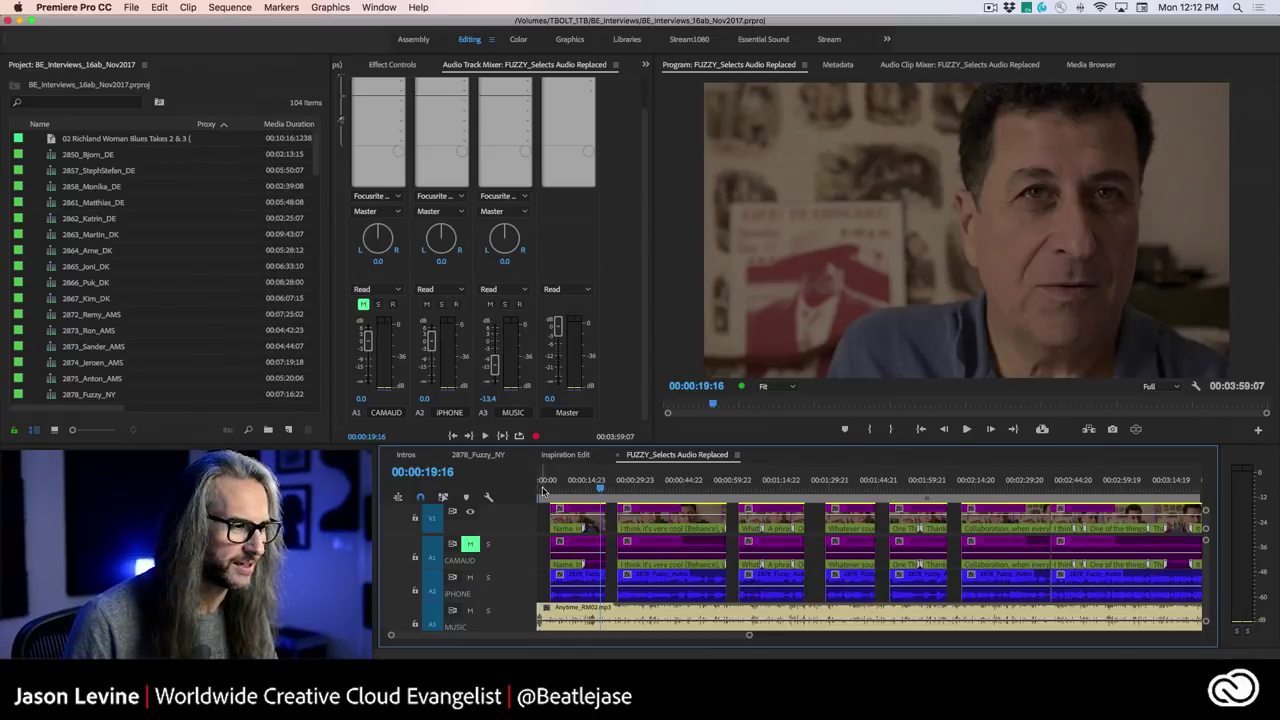
key("space")
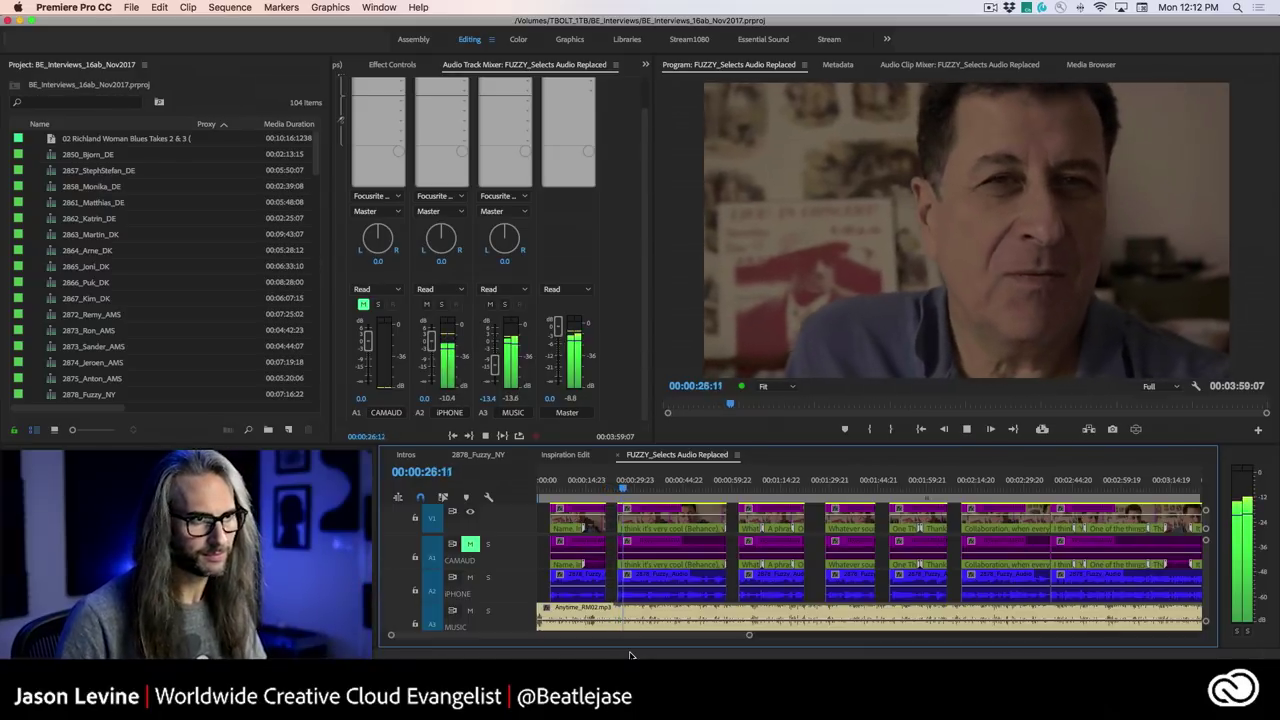
key("space")
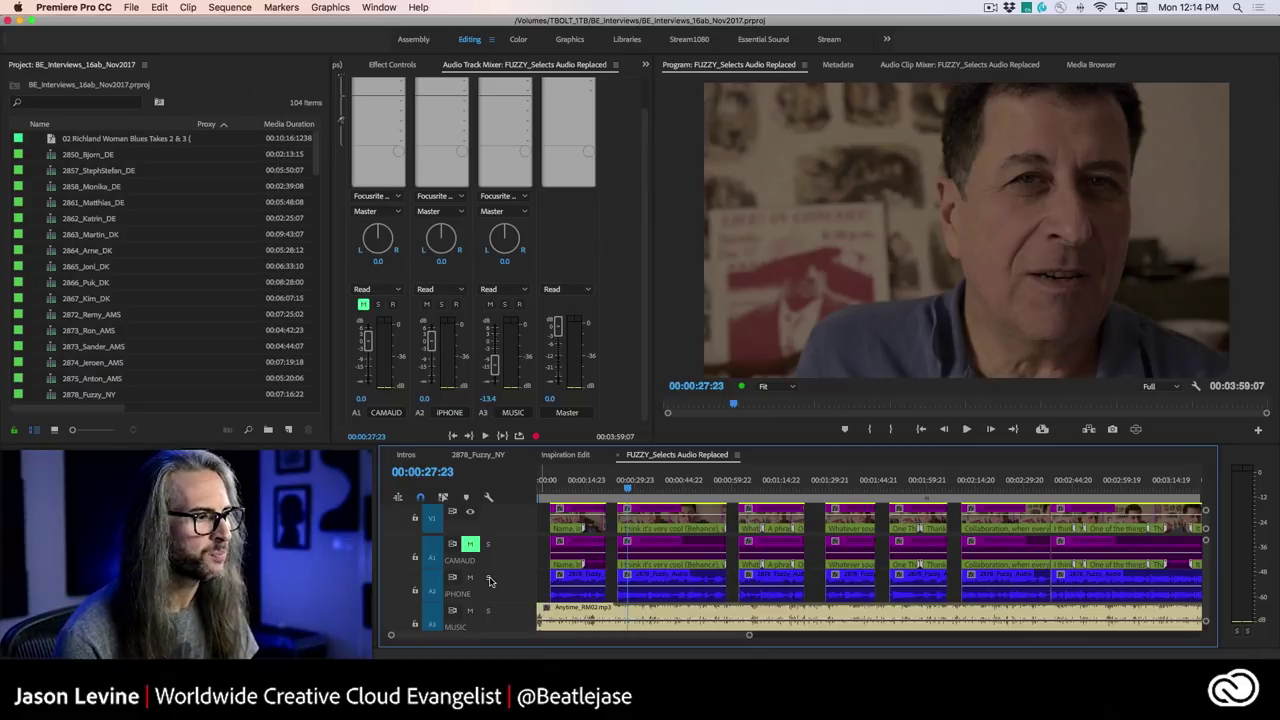
Step: Solo the A2 iPhone track and raise its mixer fader to 6.0 dB while listening from the start
left_click(488, 578)
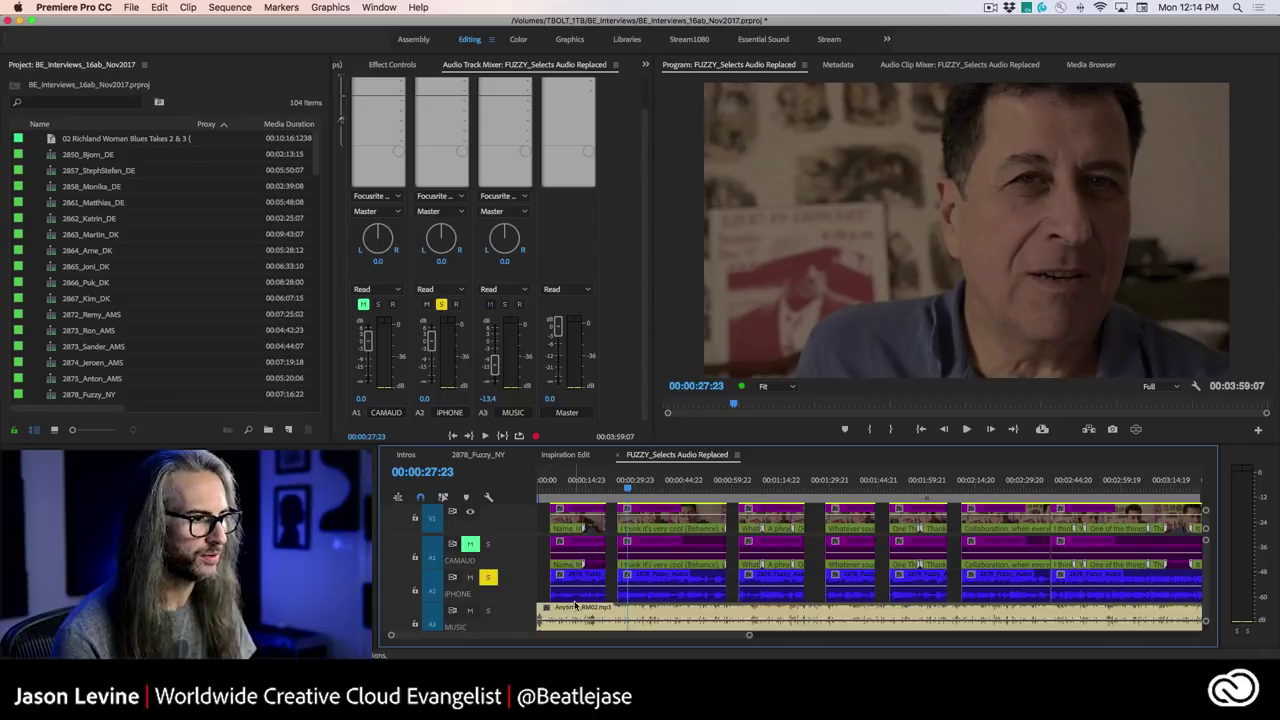
left_click(554, 485)
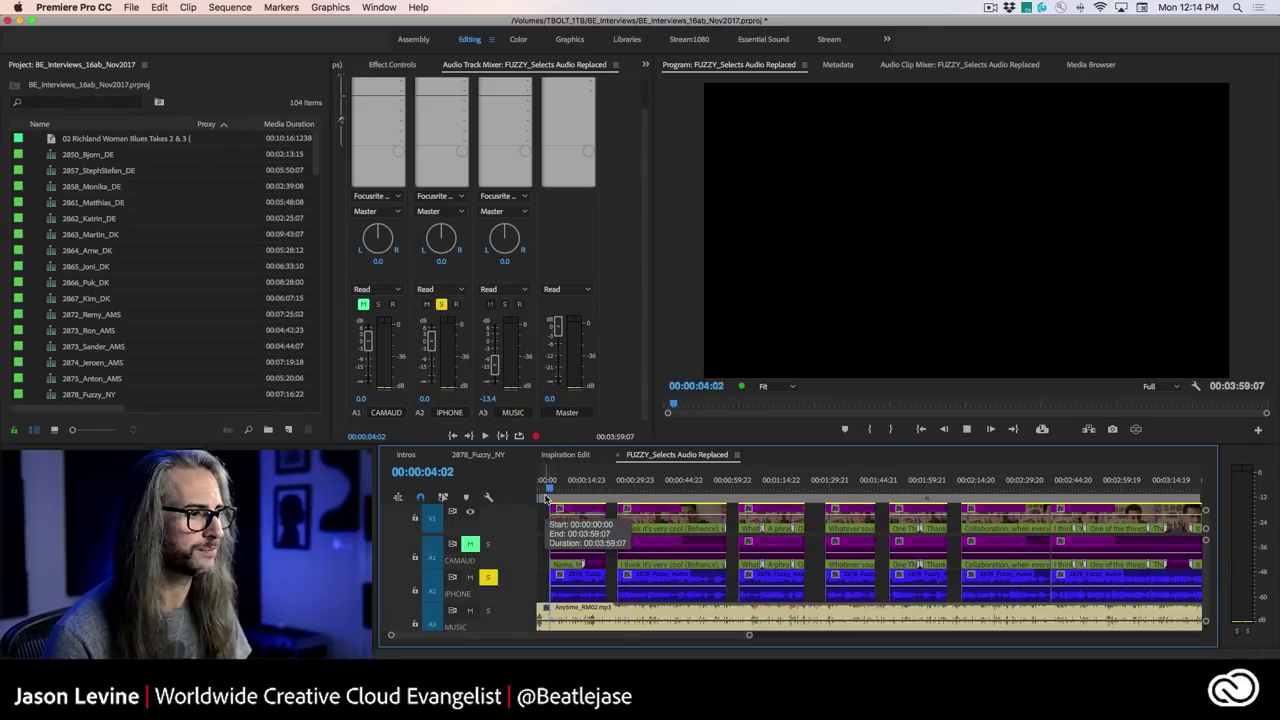
key("space")
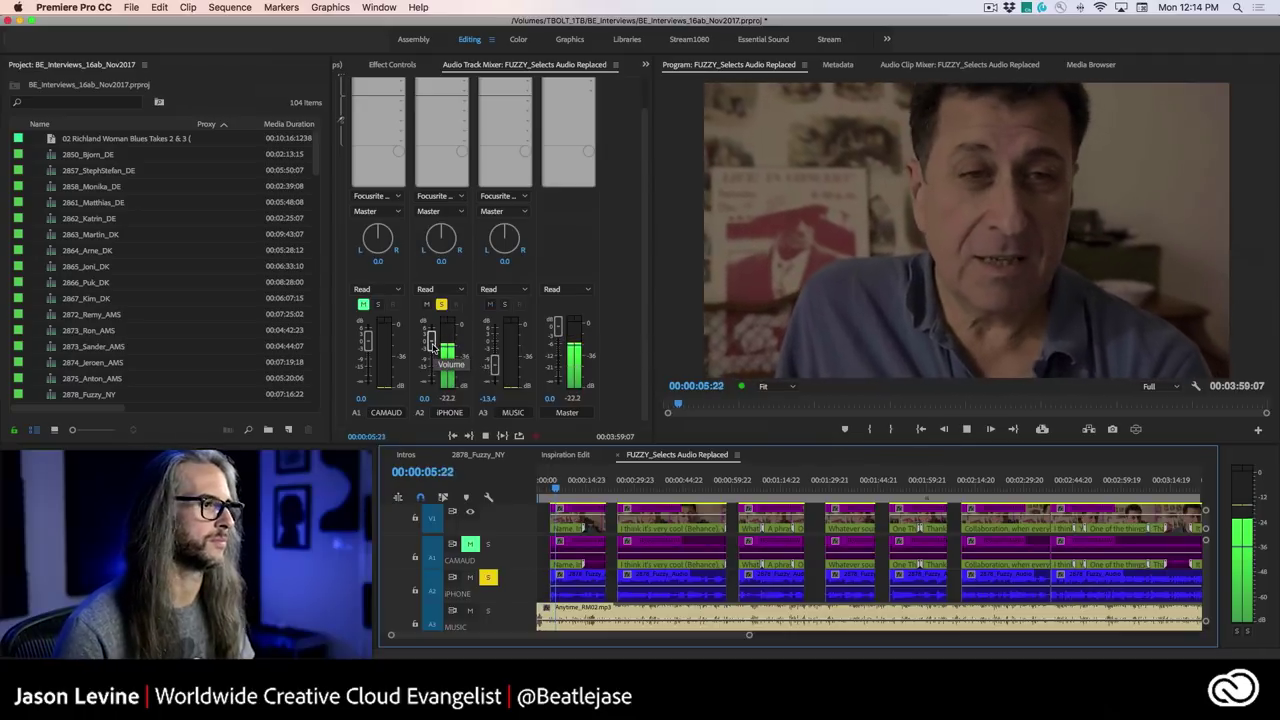
left_click_drag(431, 345, 432, 336)
key("space")
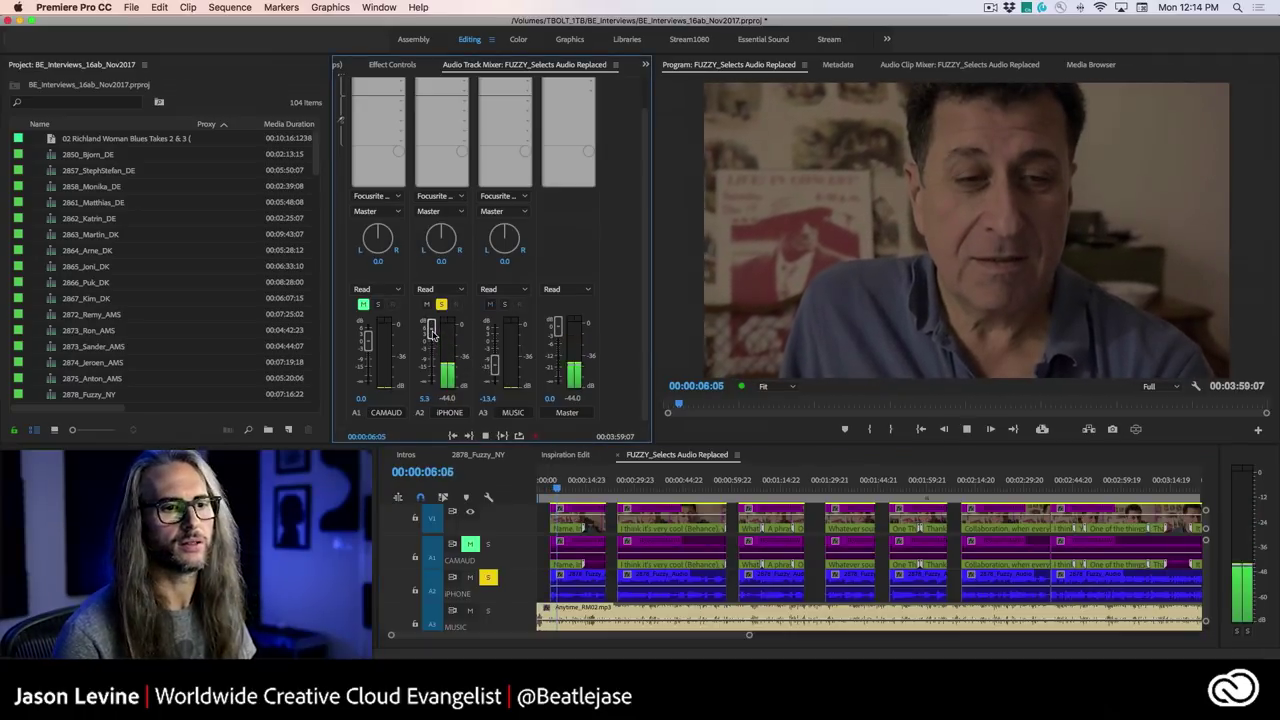
left_click_drag(432, 333, 432, 330)
key("space")
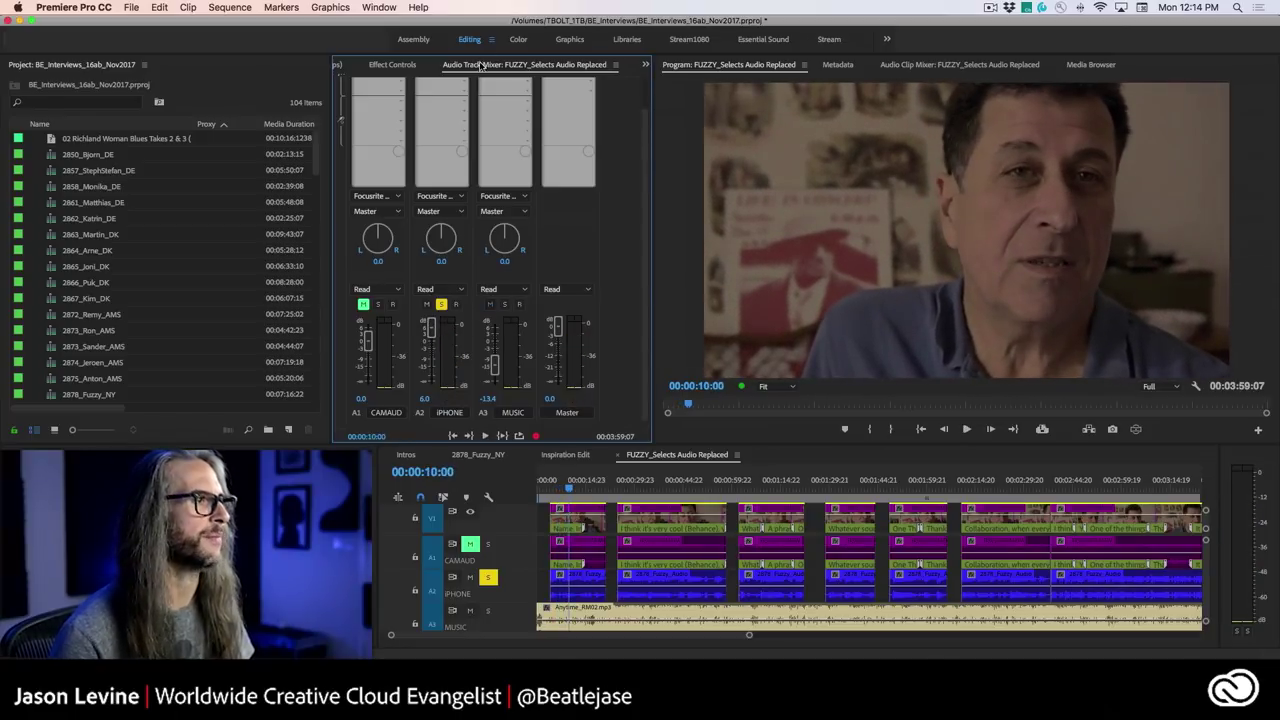
Step: Insert the Amplitude and Compression > Dynamics effect on the iPhone track
left_click(465, 83)
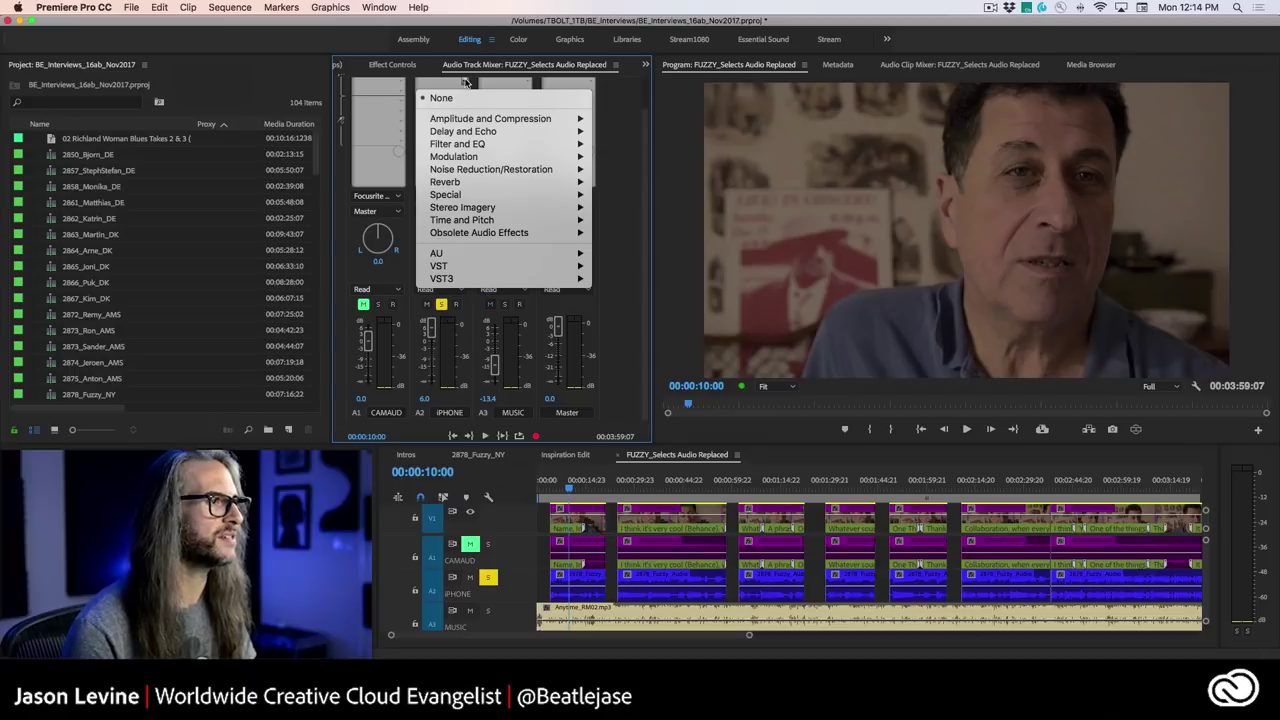
mouse_move(468, 117)
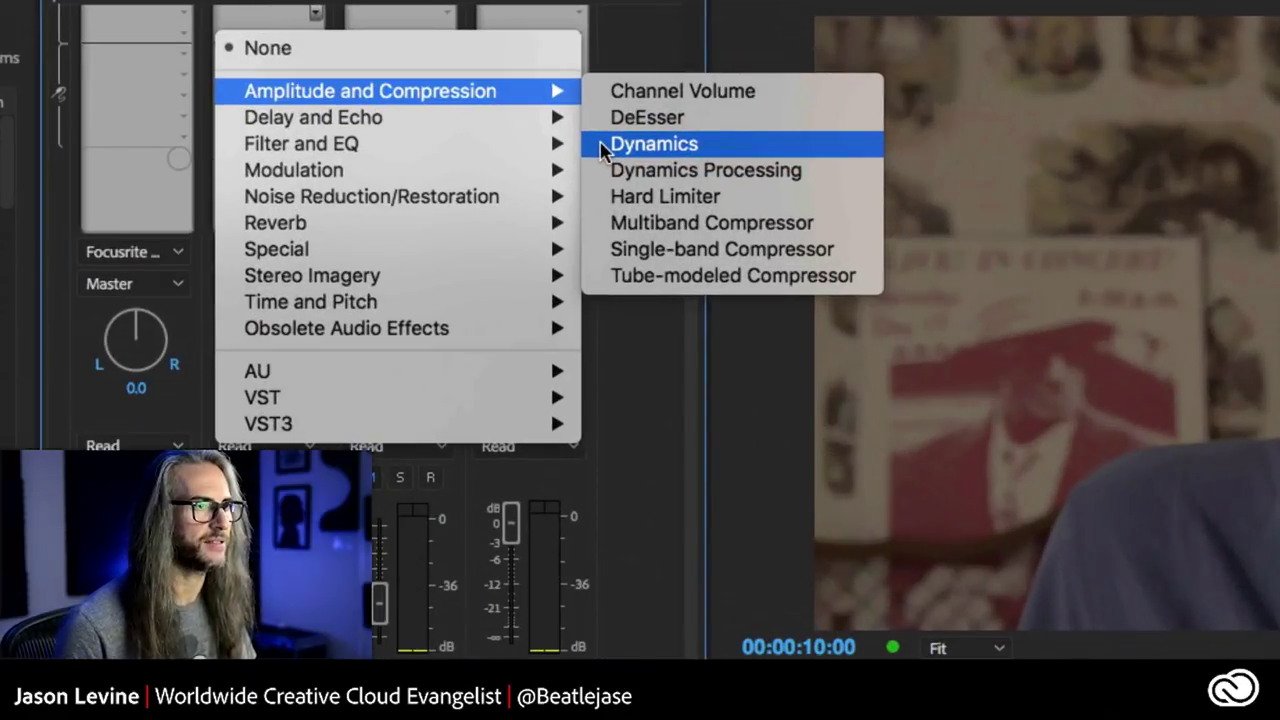
left_click(605, 144)
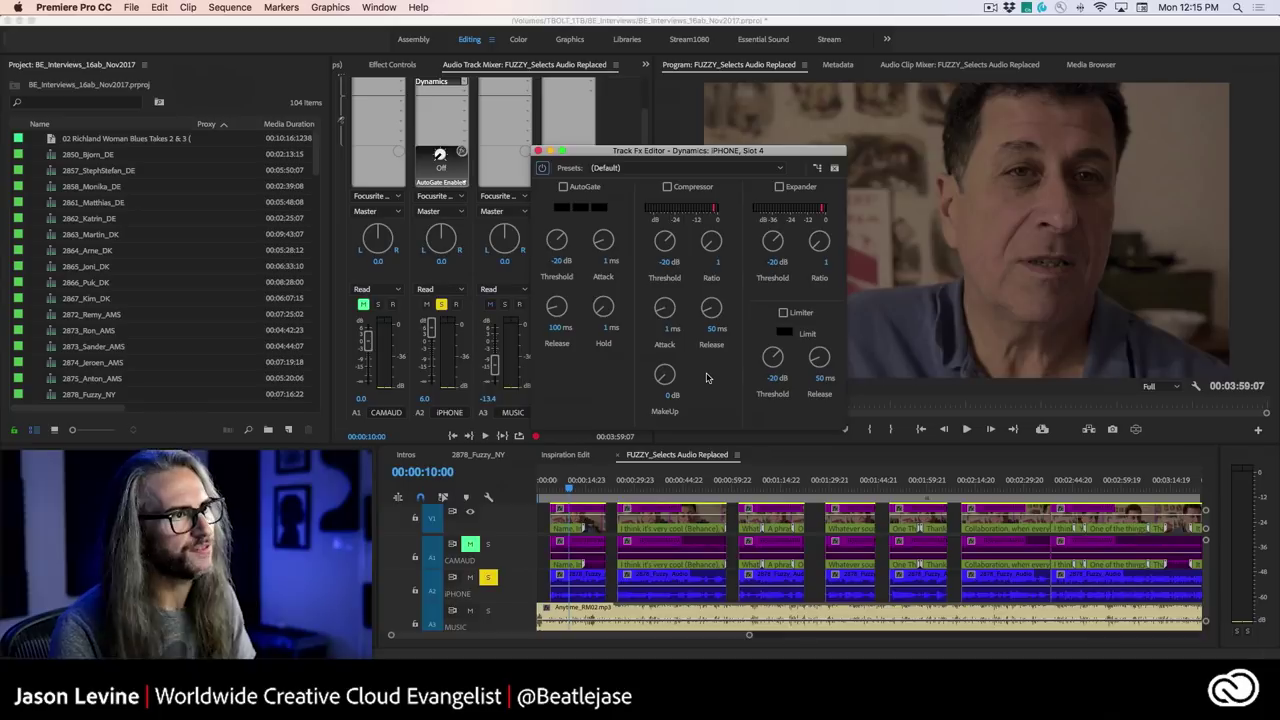
left_click(782, 169)
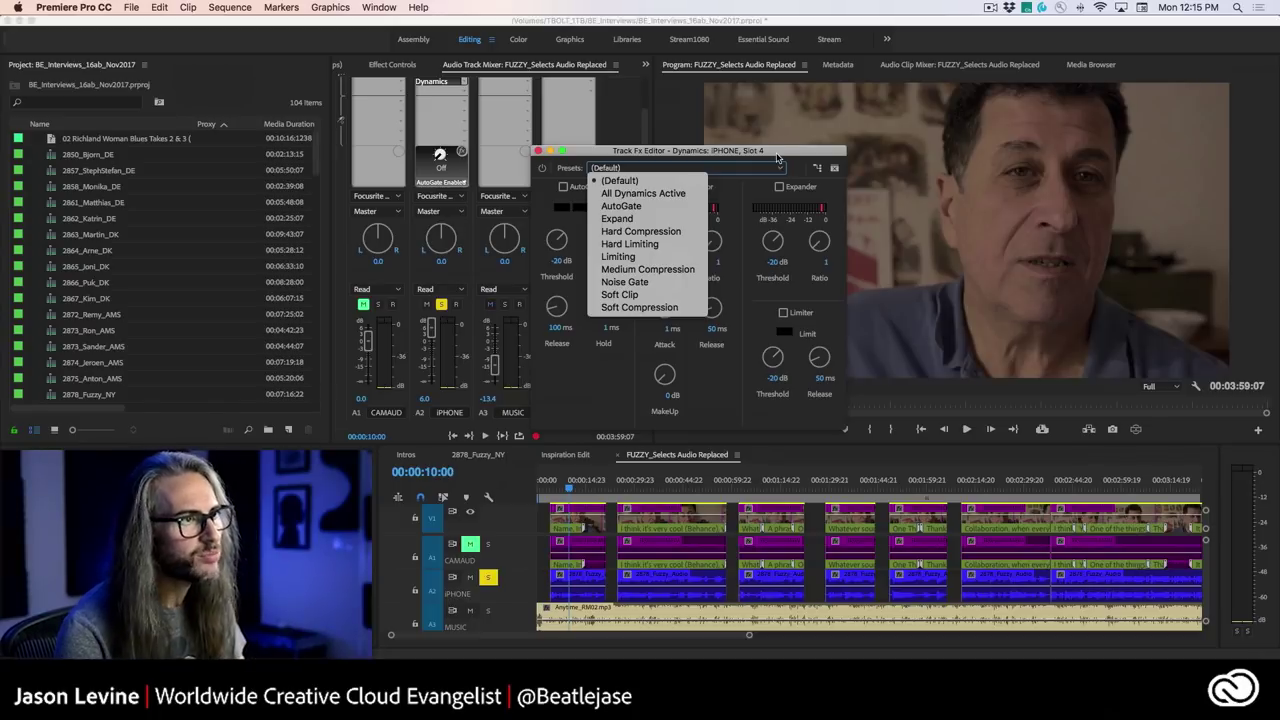
left_click(778, 157)
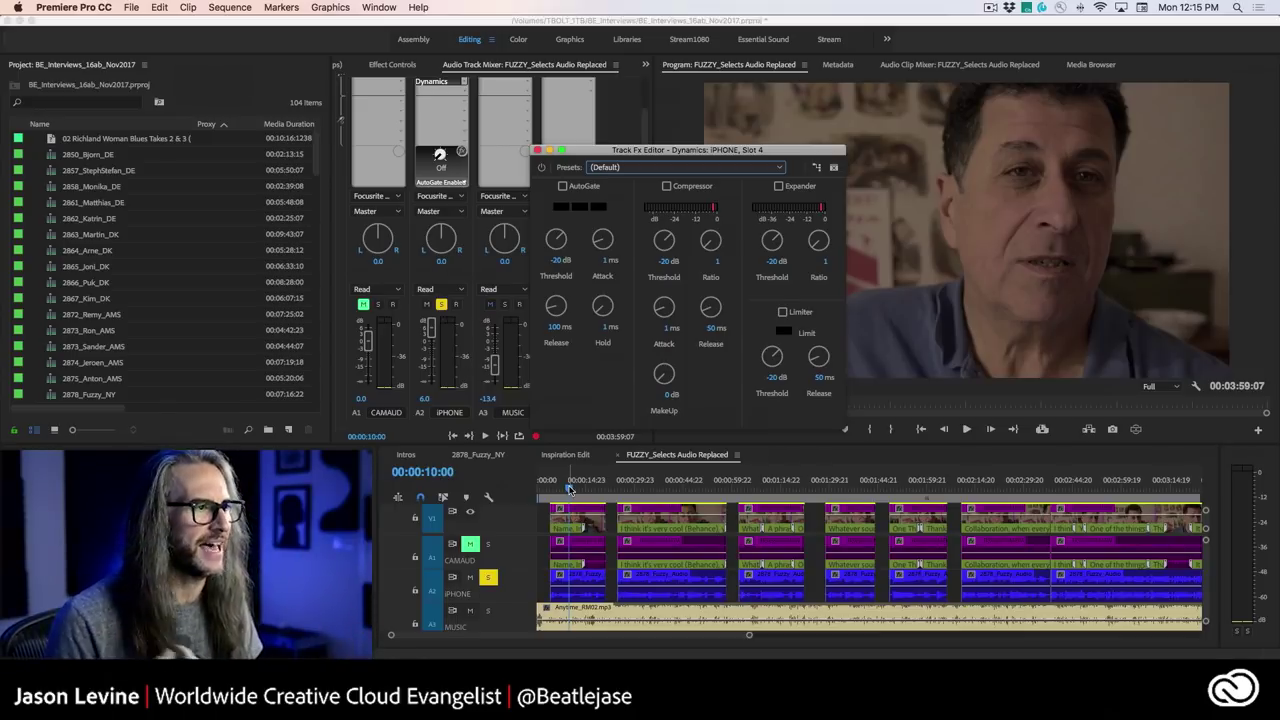
left_click(570, 488)
key("space")
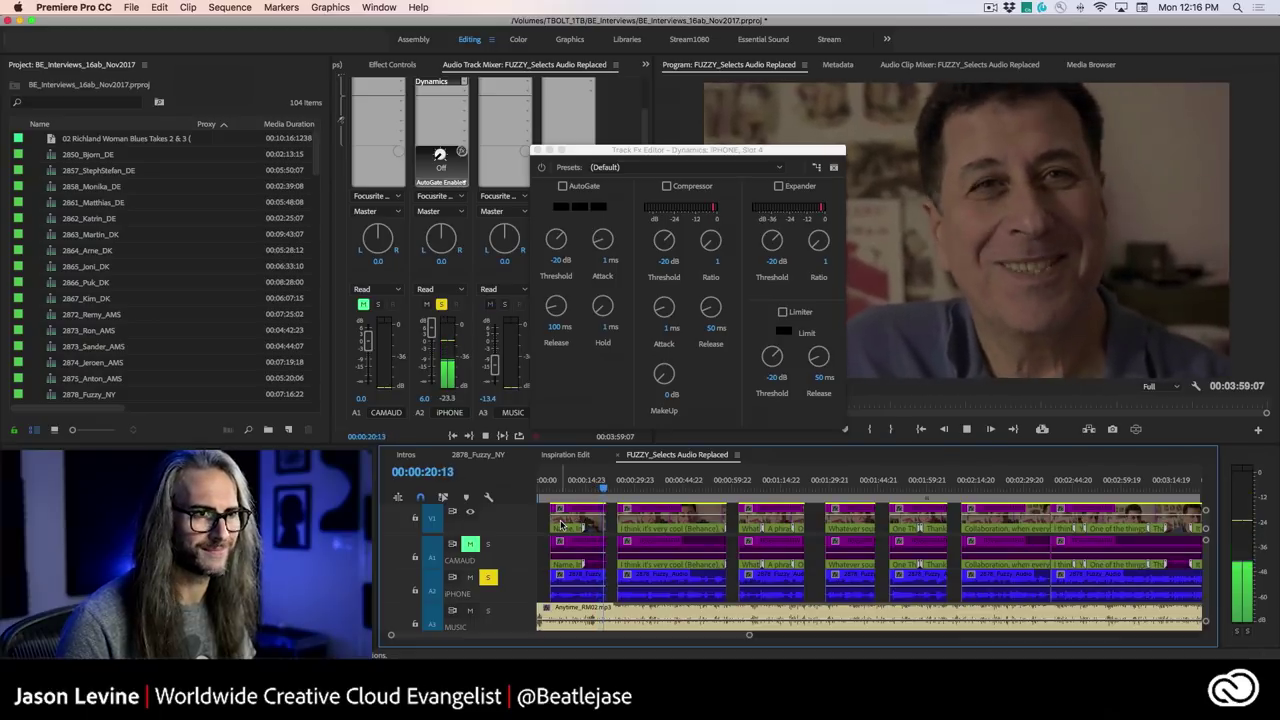
key("j")
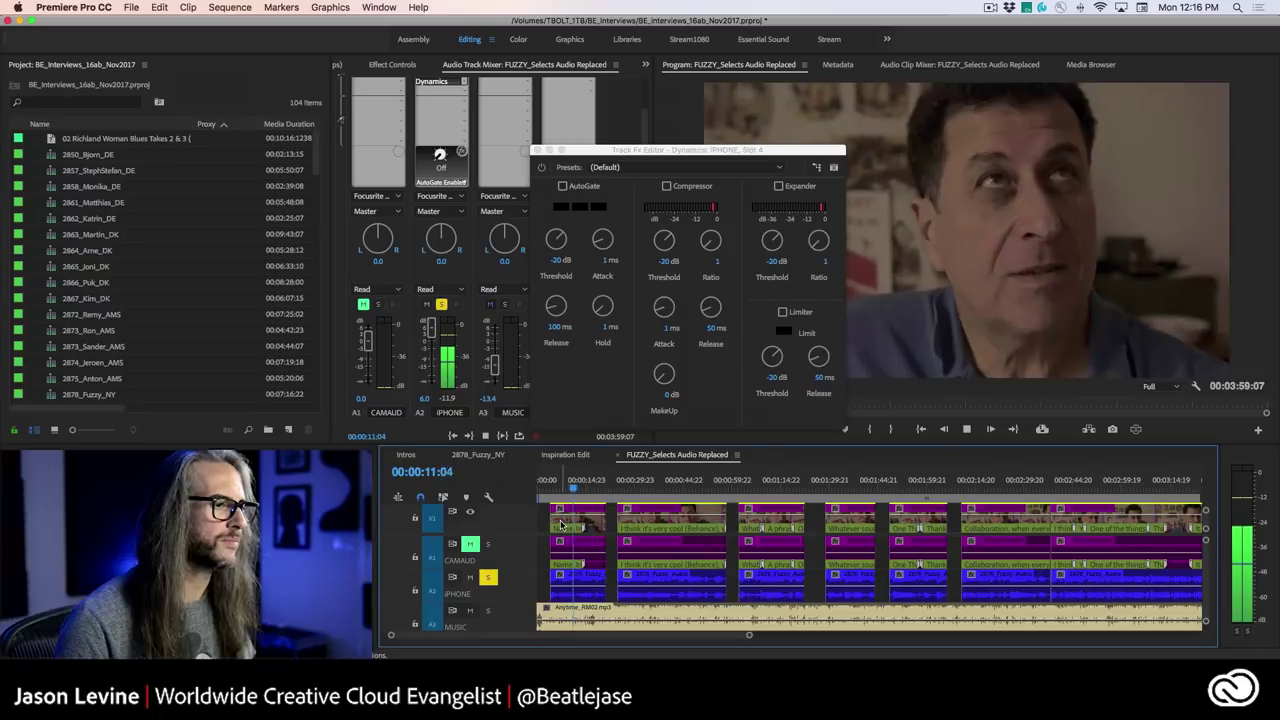
key("k")
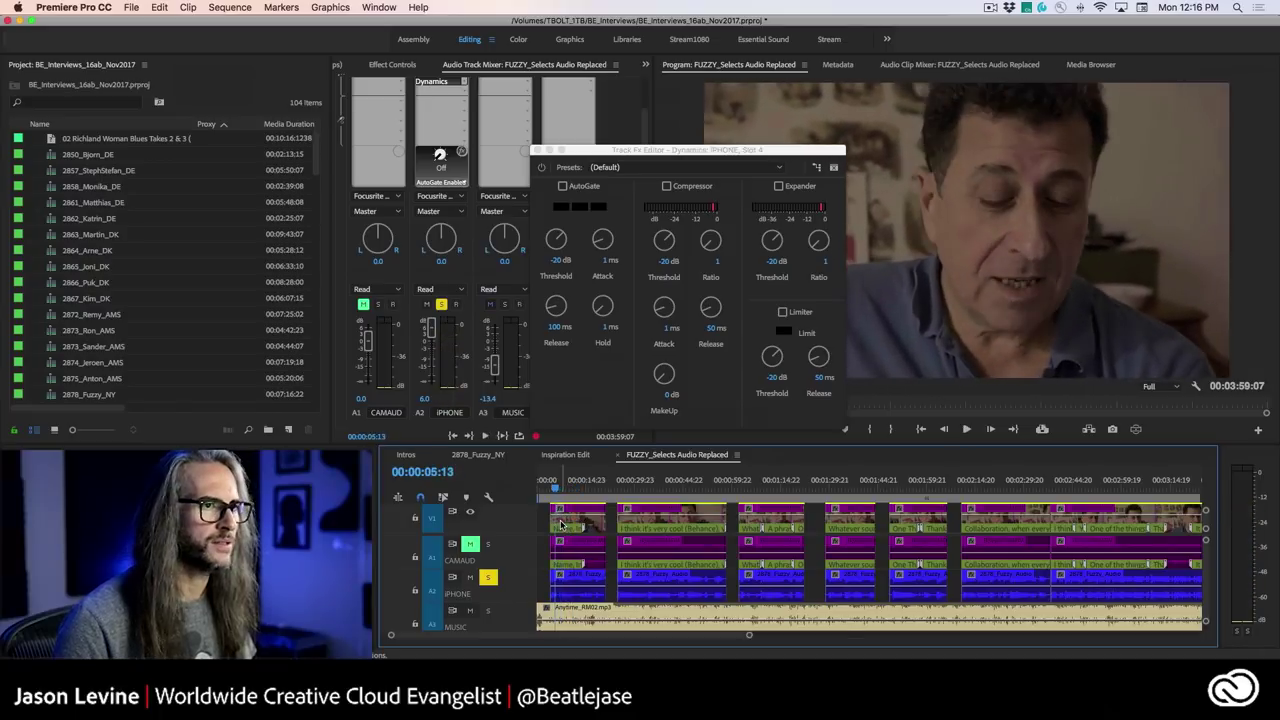
Step: Enable AutoGate in the iPhone Dynamics effect and place the playhead at 00:00:04:07
left_click(564, 188)
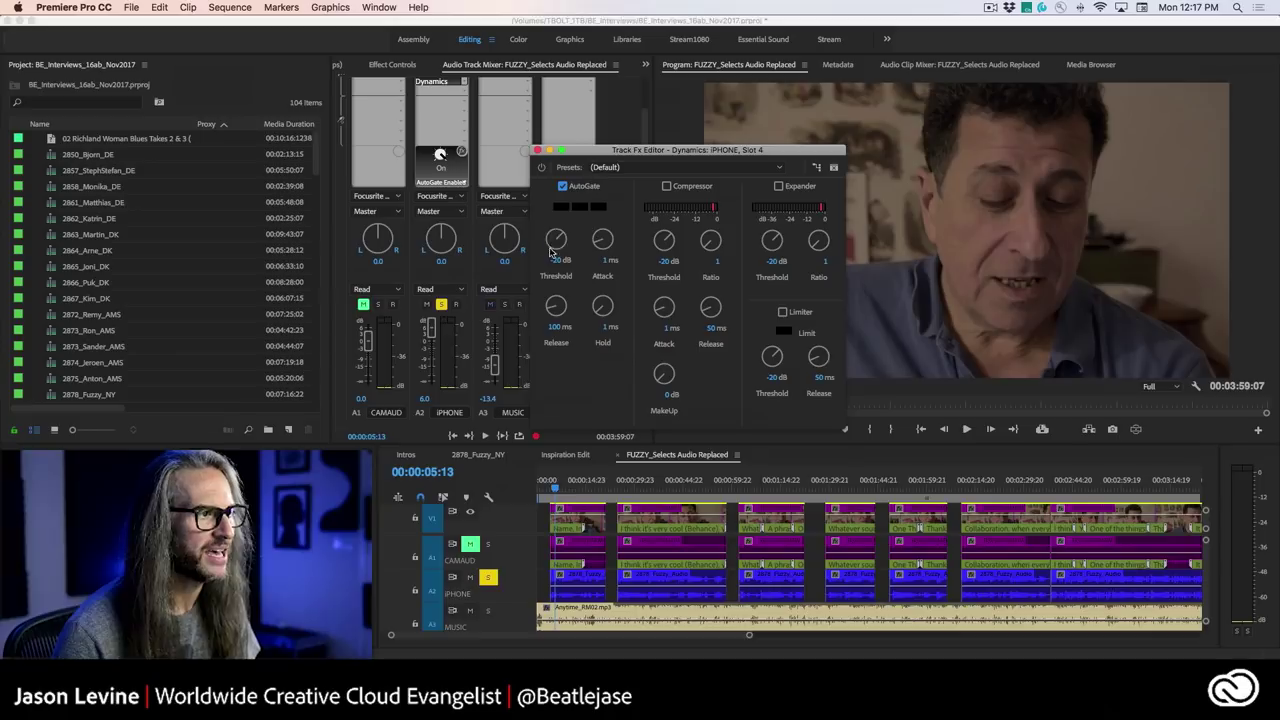
left_click(548, 486)
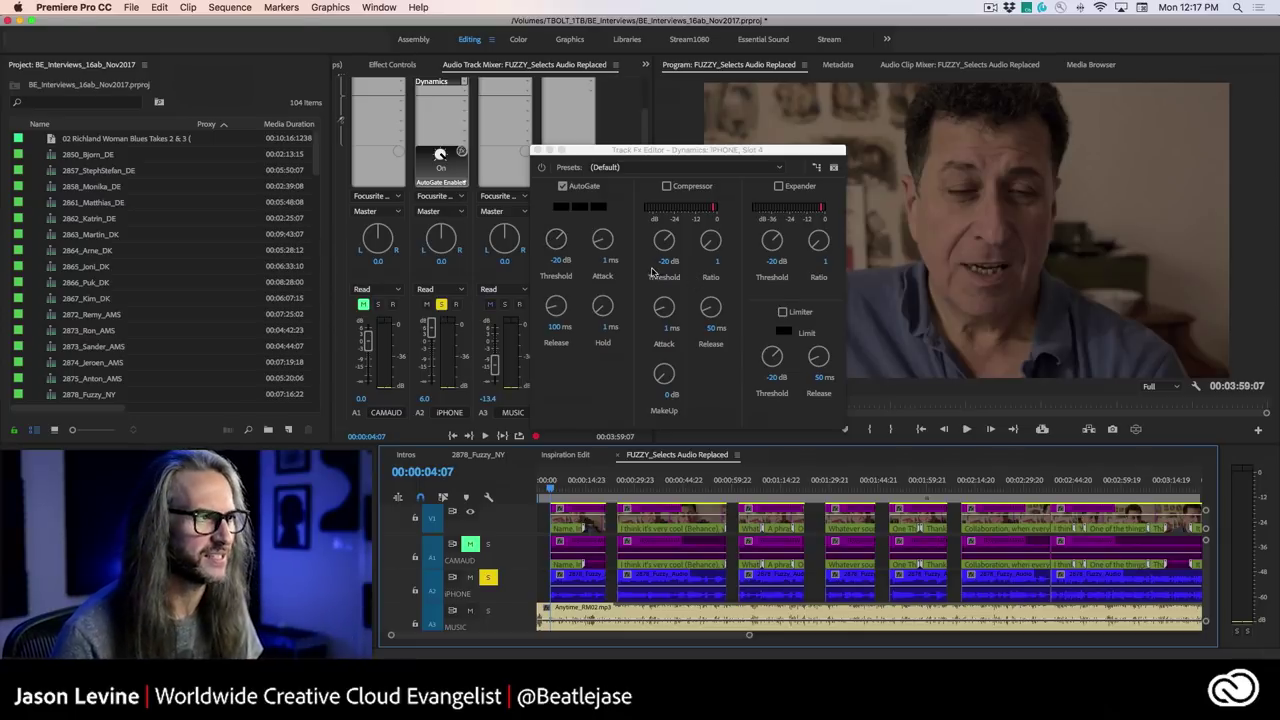
Step: During playback, lower the AutoGate threshold to about -40 dB and raise hold to 43.3 ms
key("space")
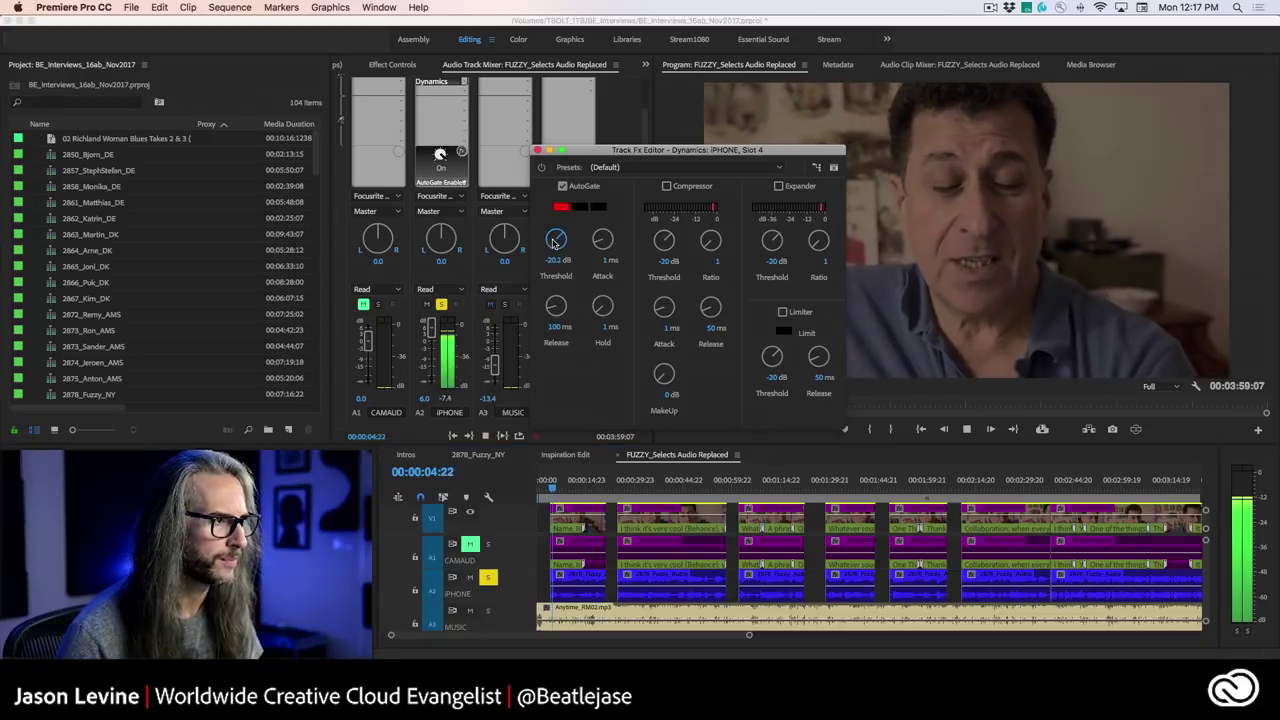
left_click_drag(555, 247, 560, 311)
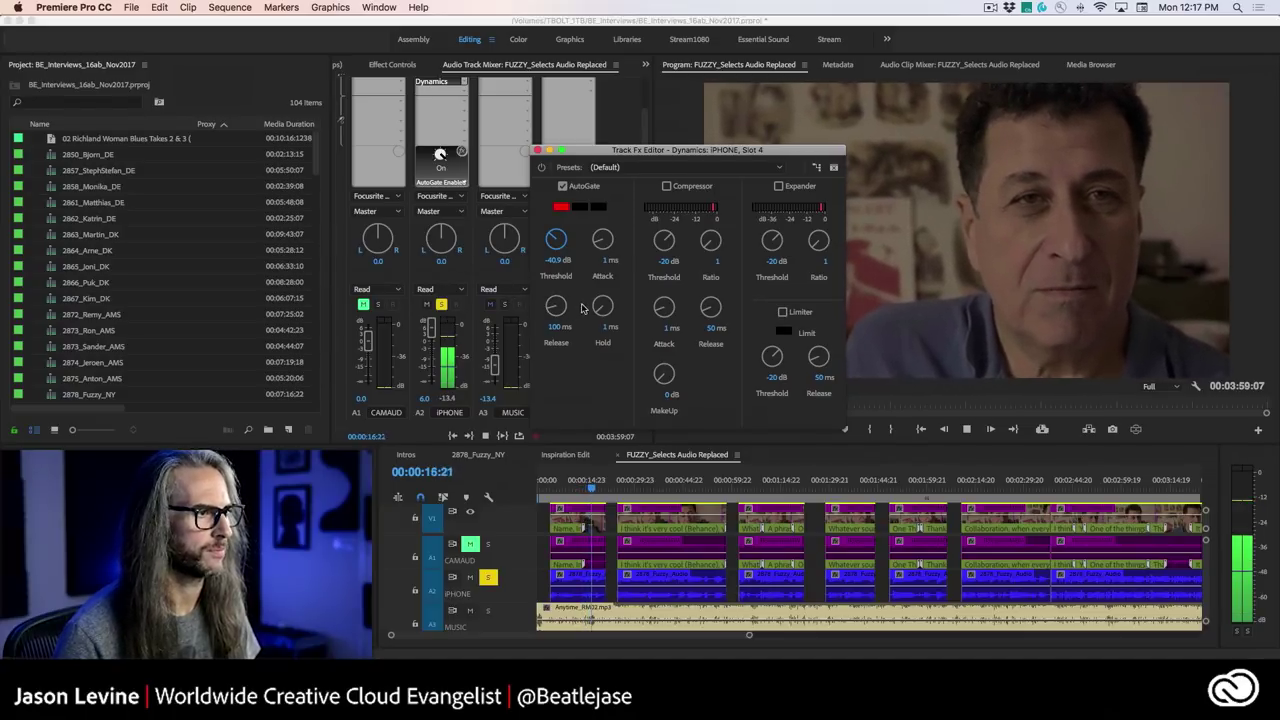
left_click_drag(601, 306, 604, 234)
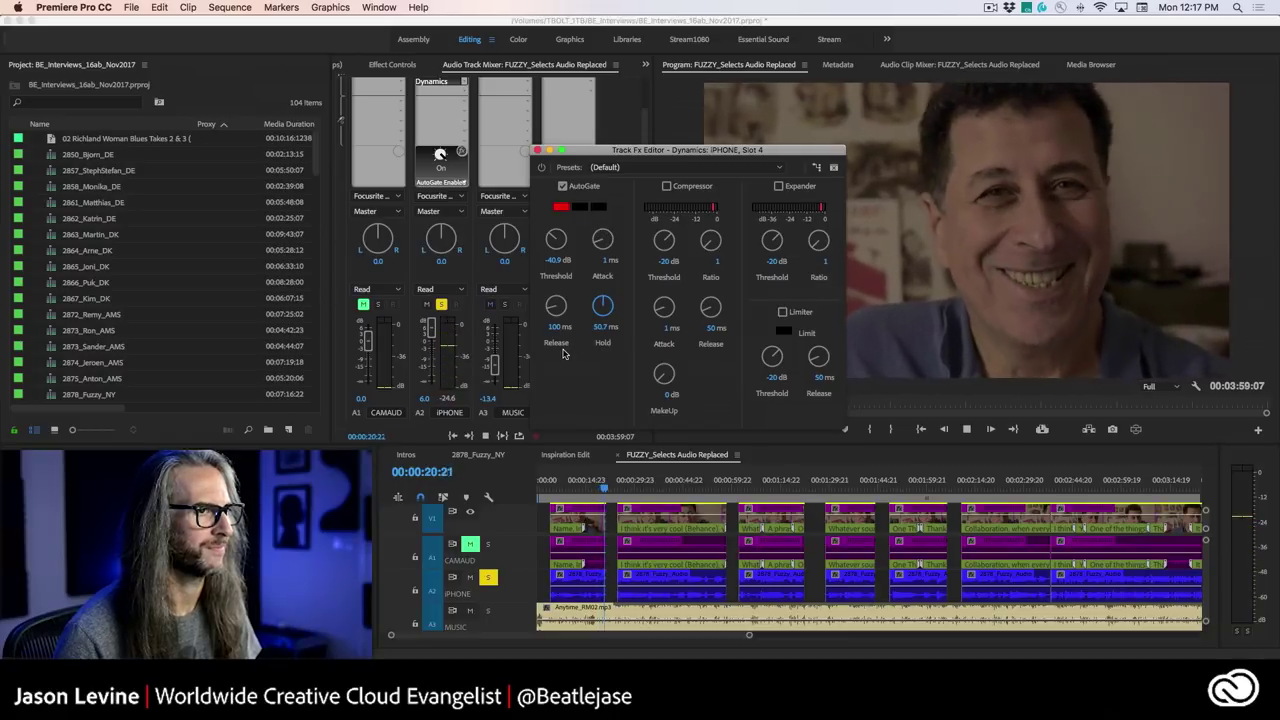
key("space")
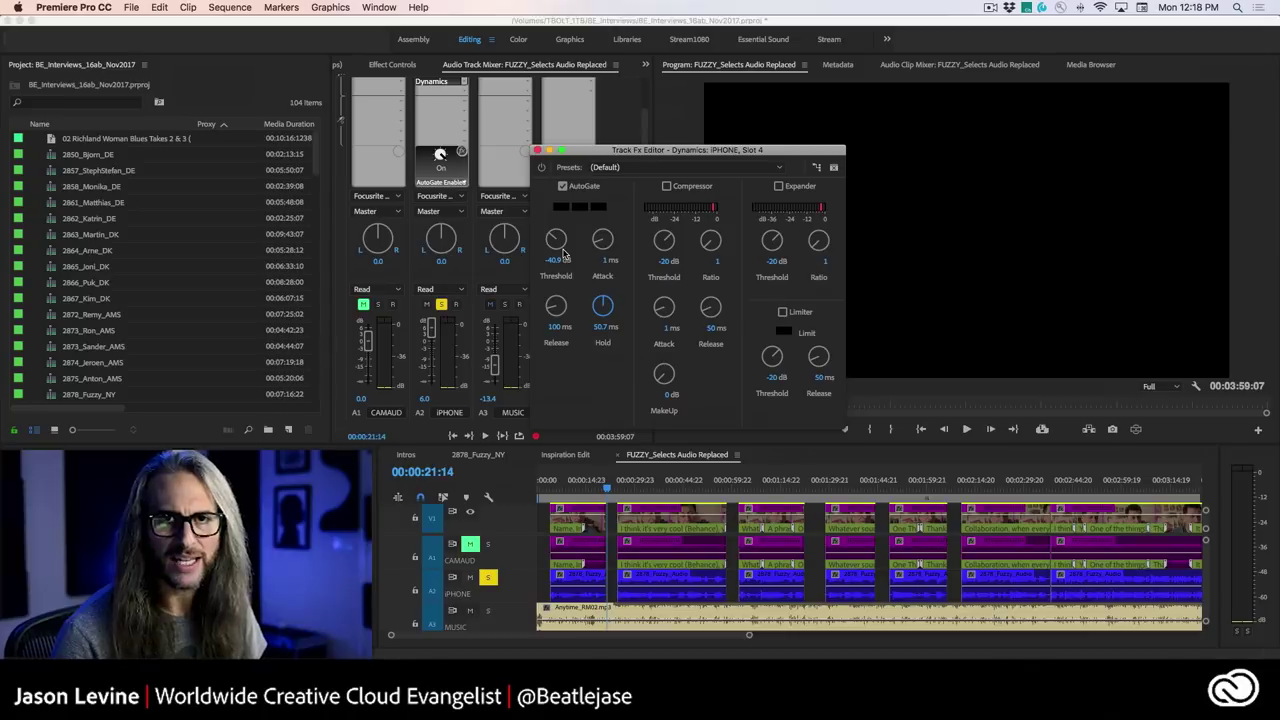
Step: Fine-tune the AutoGate threshold to -41.1 dB, auditioning the interview from 00:00:05:08
left_click(566, 488)
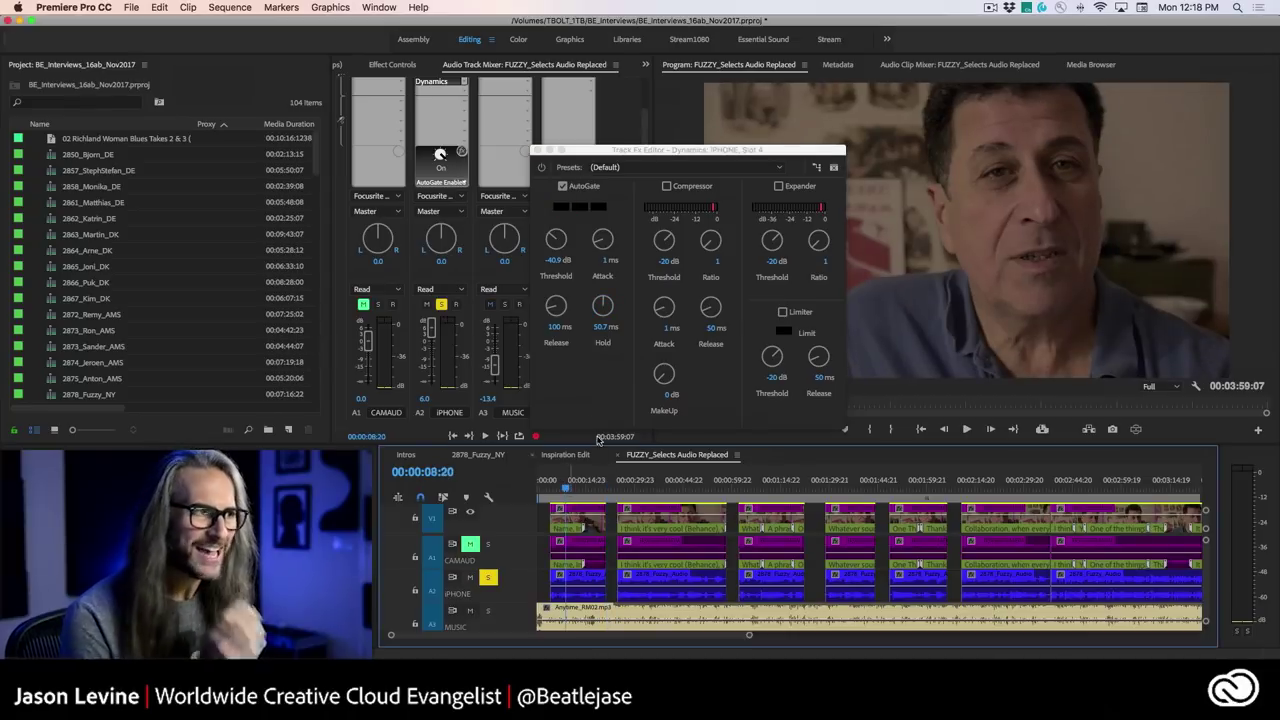
left_click_drag(556, 240, 554, 189)
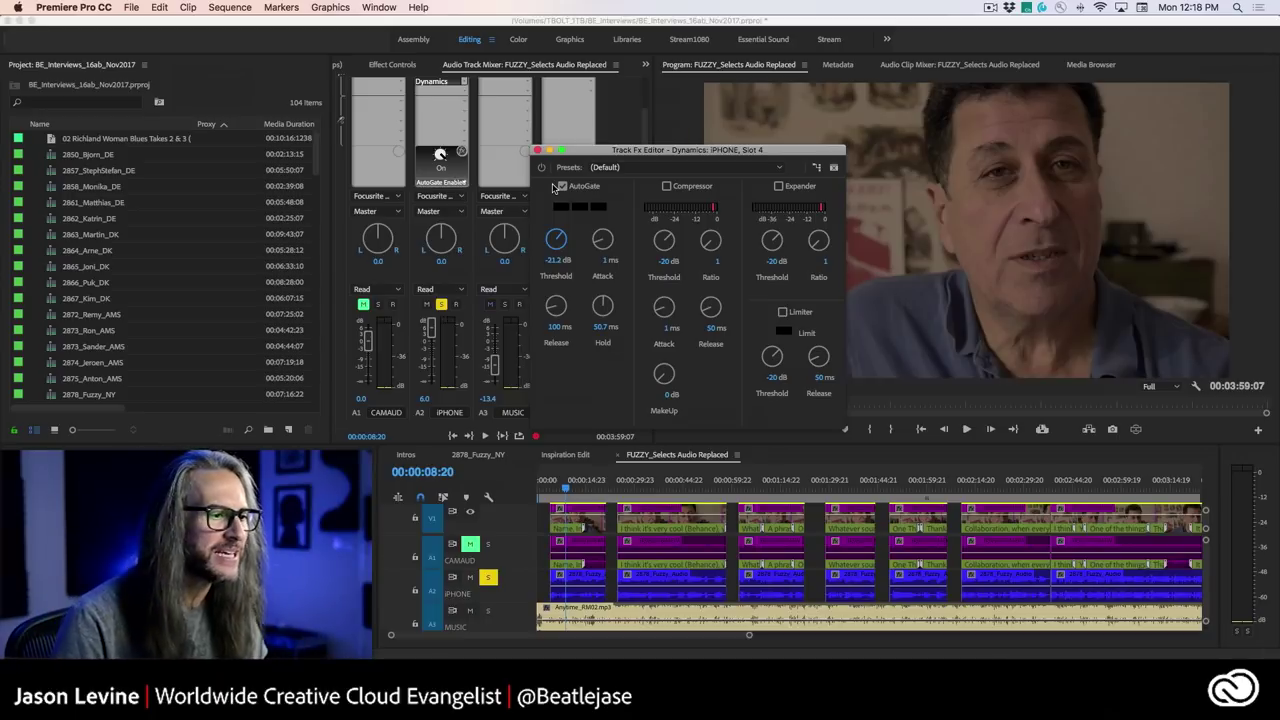
key("space")
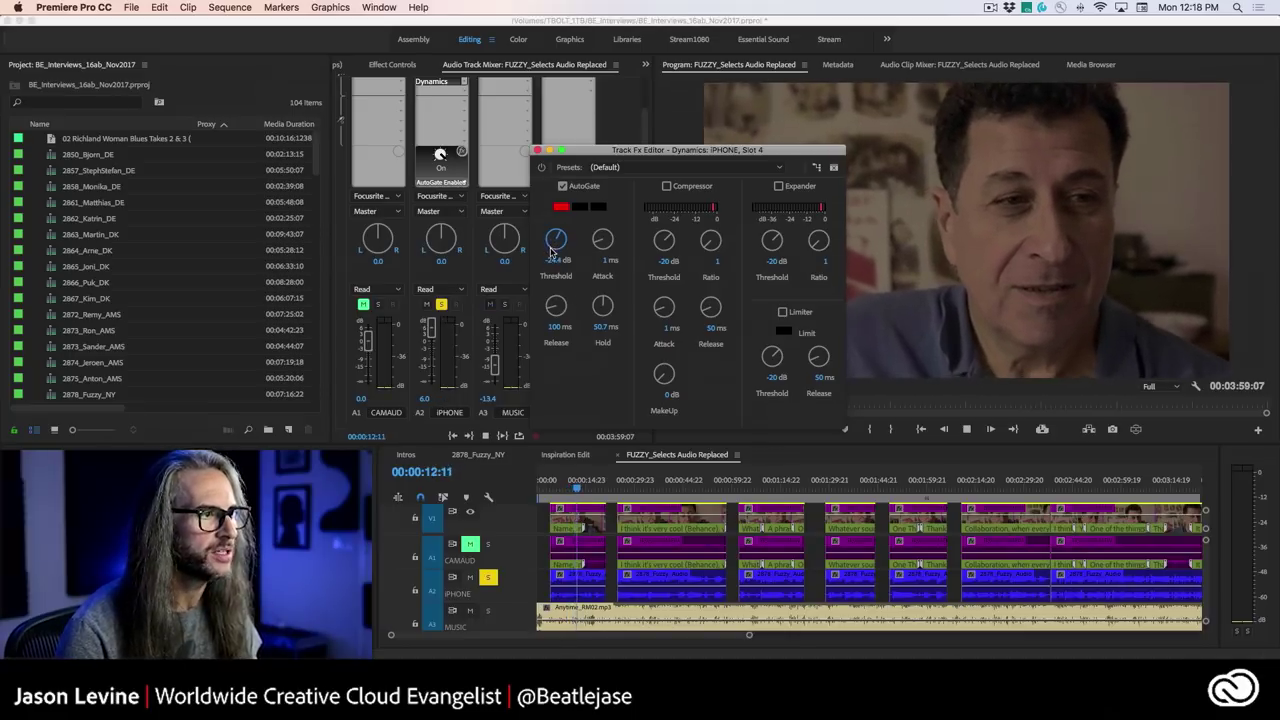
mouse_move(551, 252)
left_mouse_down()
mouse_move(553, 282)
mouse_move(551, 252)
left_mouse_up()
key("space")
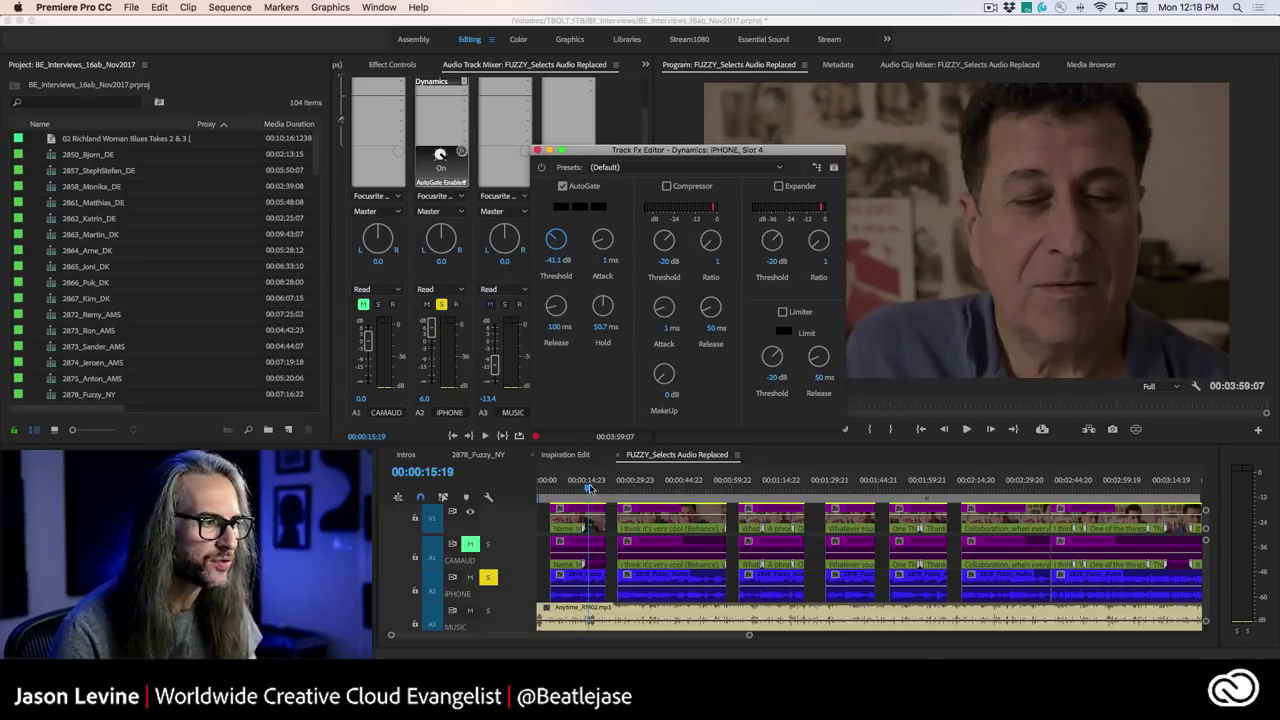
left_click_drag(589, 490, 553, 490)
key("space")
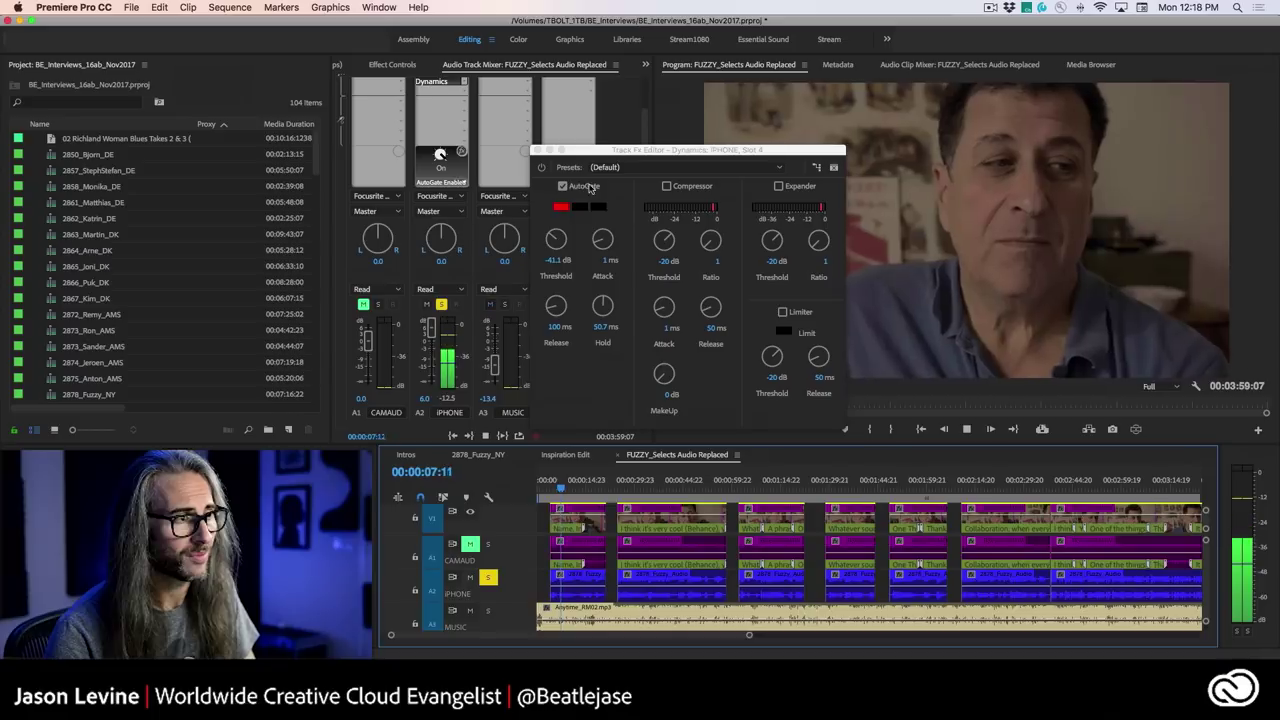
key("space")
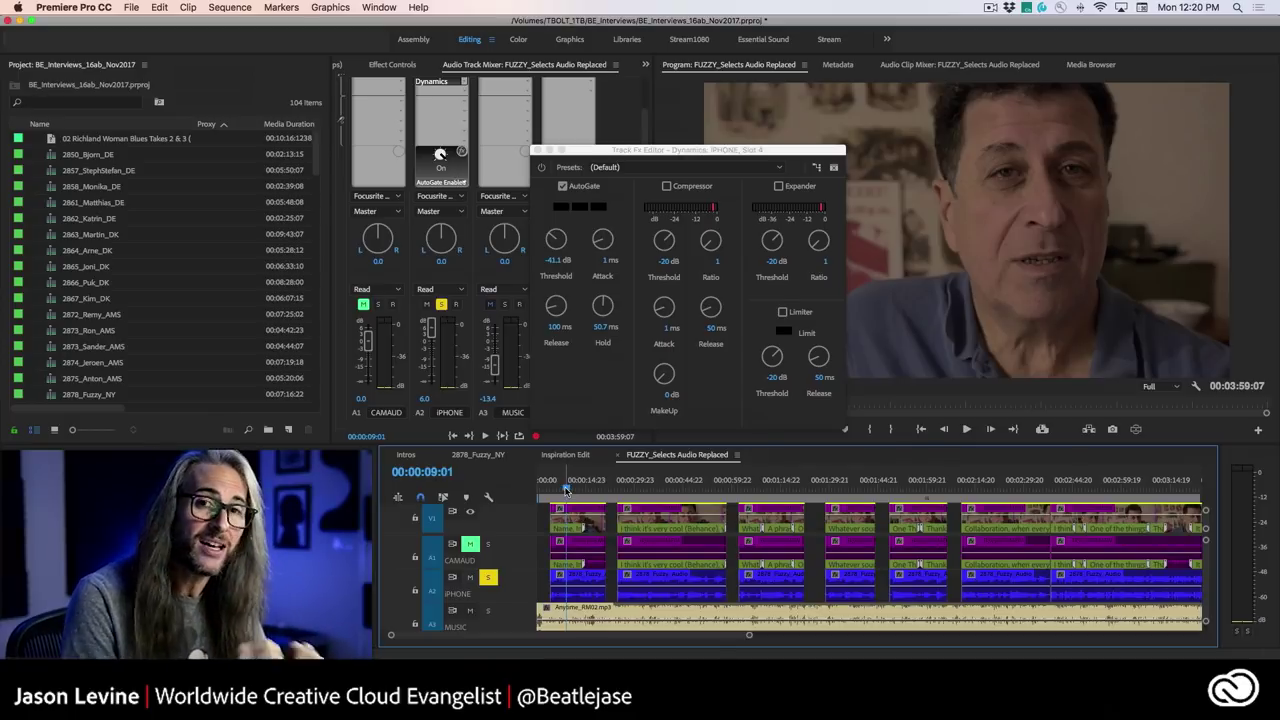
Step: Play back from near the start and raise the AutoGate release to 156.7 ms
left_click_drag(567, 489, 550, 489)
key("space")
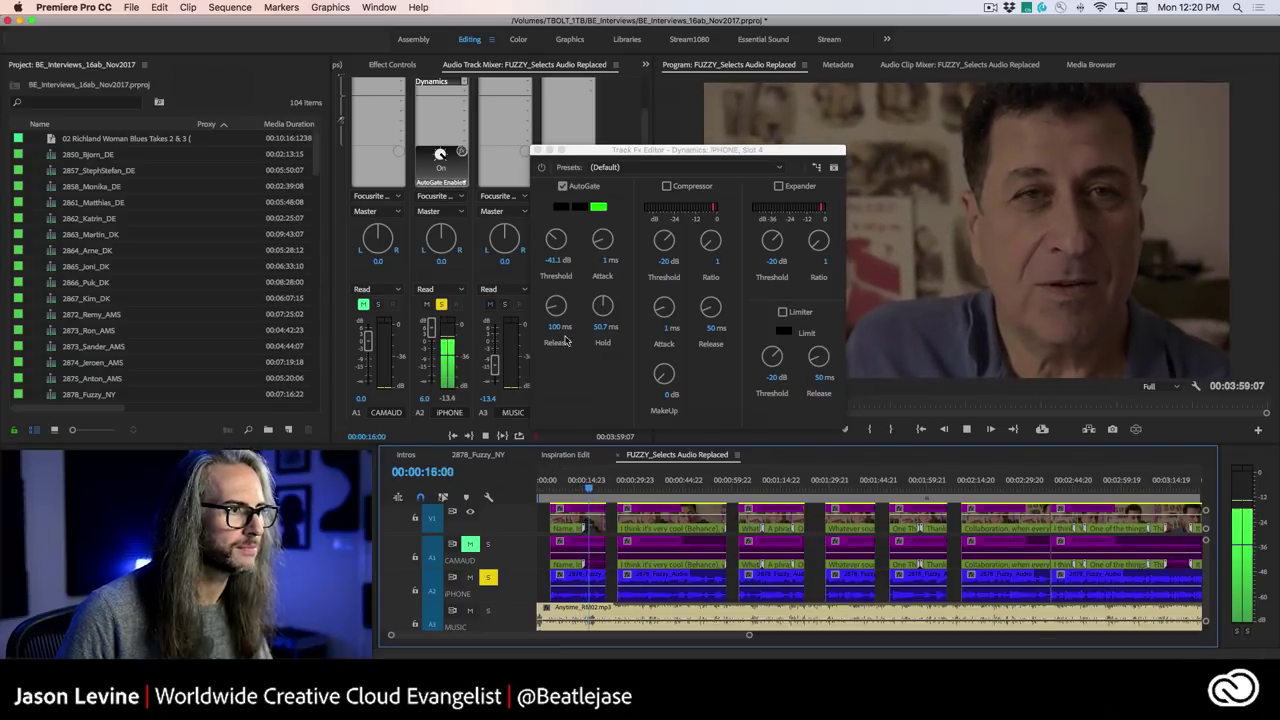
left_click_drag(556, 308, 558, 296)
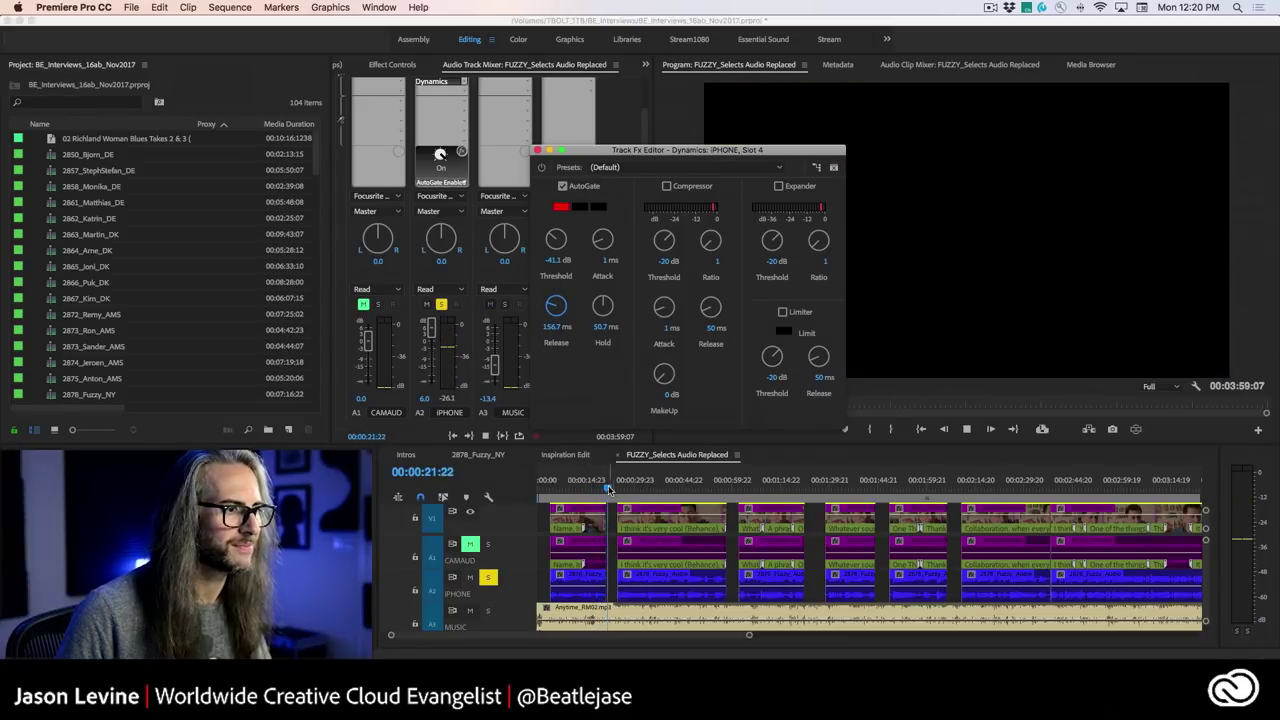
Step: Stop playback with the playhead at 00:00:11:07
left_click(573, 486)
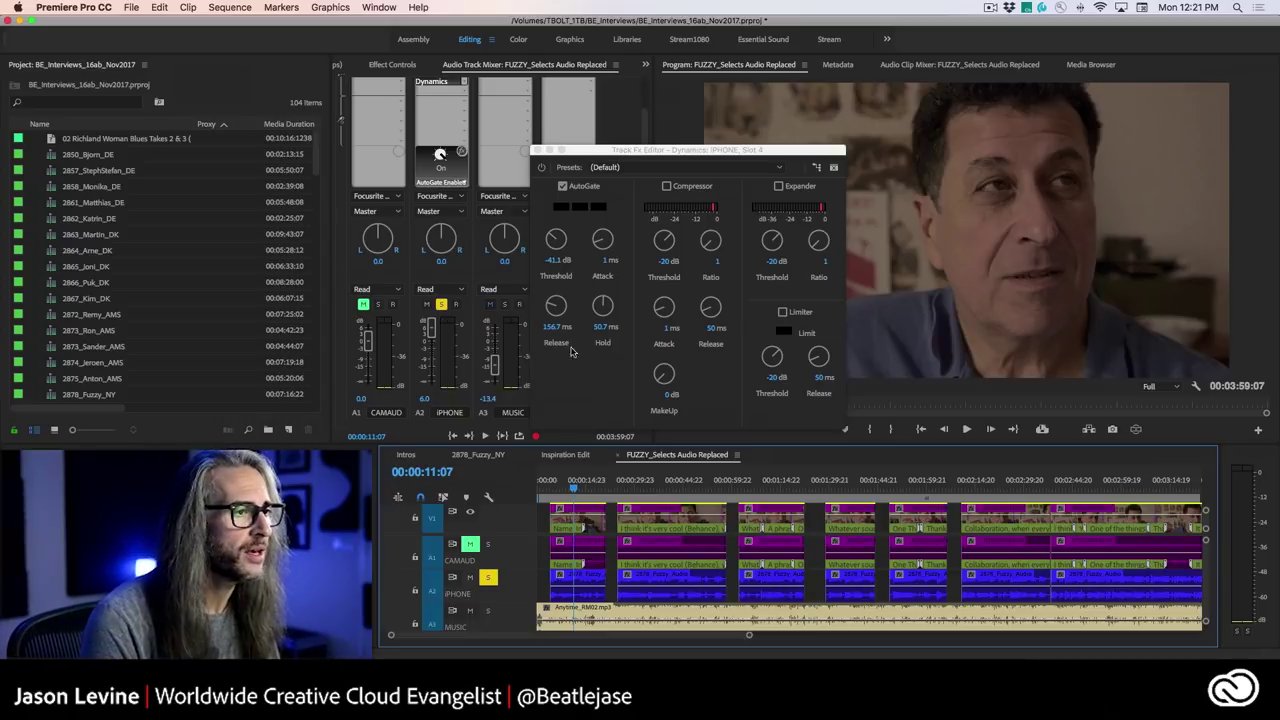
Step: Close the Dynamics effect editor and turn off Solo on the A2 iPhone track
left_click(537, 150)
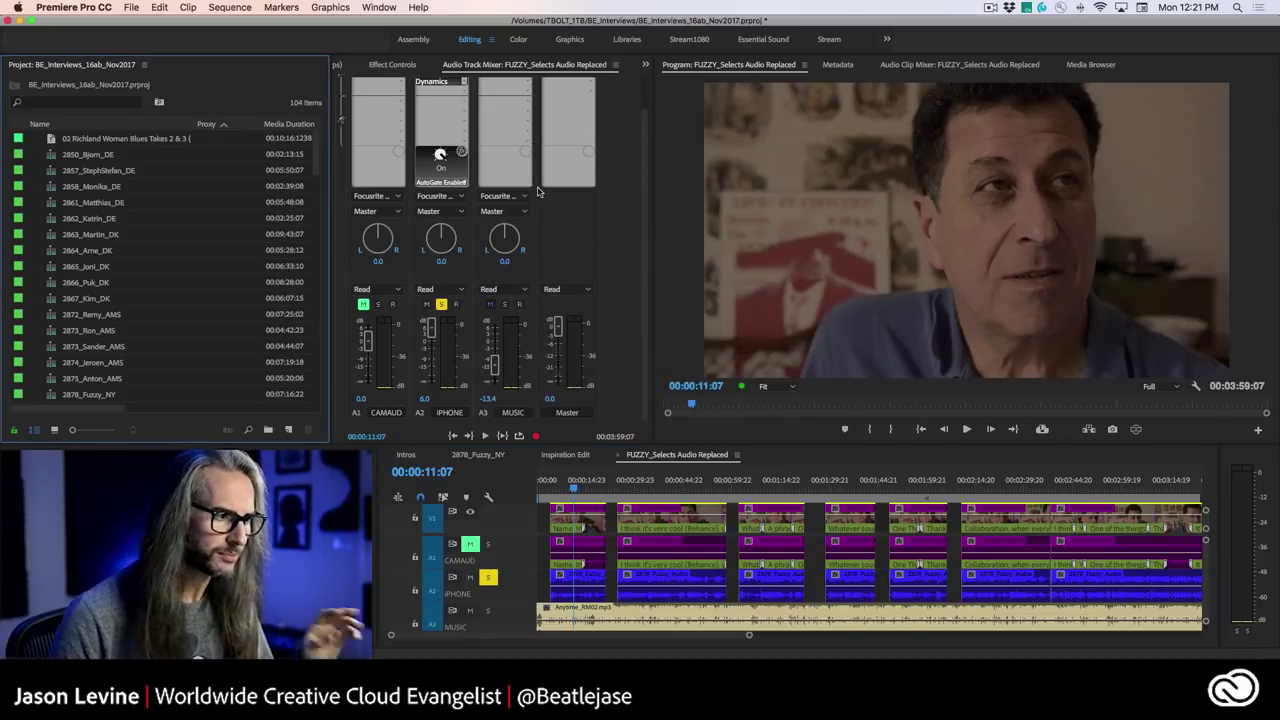
left_click(441, 304)
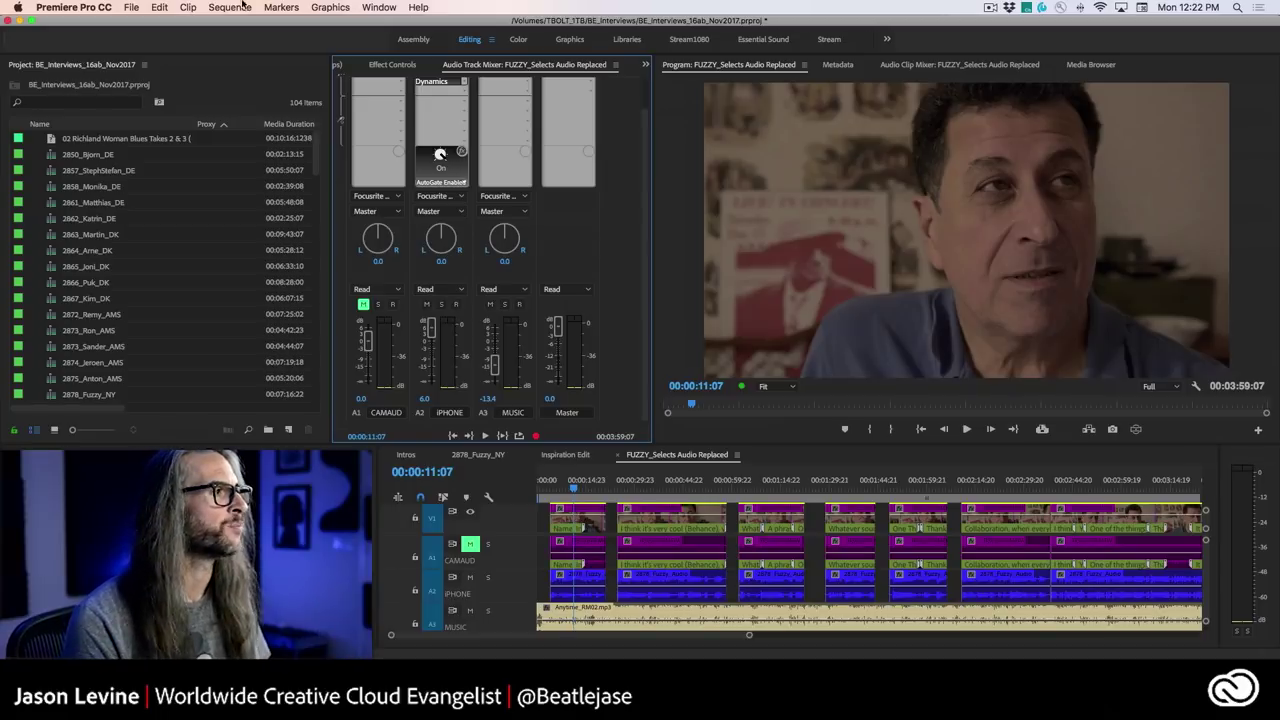
Step: Start Edit in Adobe Audition for the sequence, naming it FUZZY_Selects Audio DUCK
left_click(160, 7)
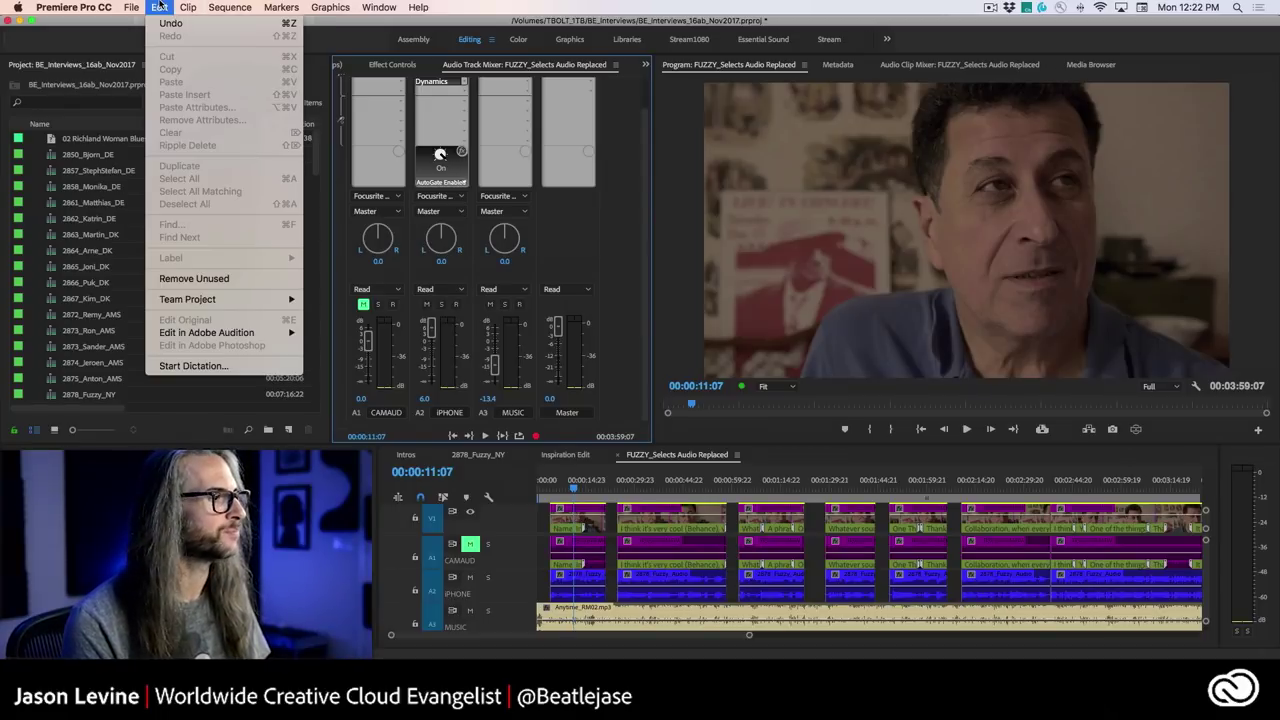
mouse_move(164, 334)
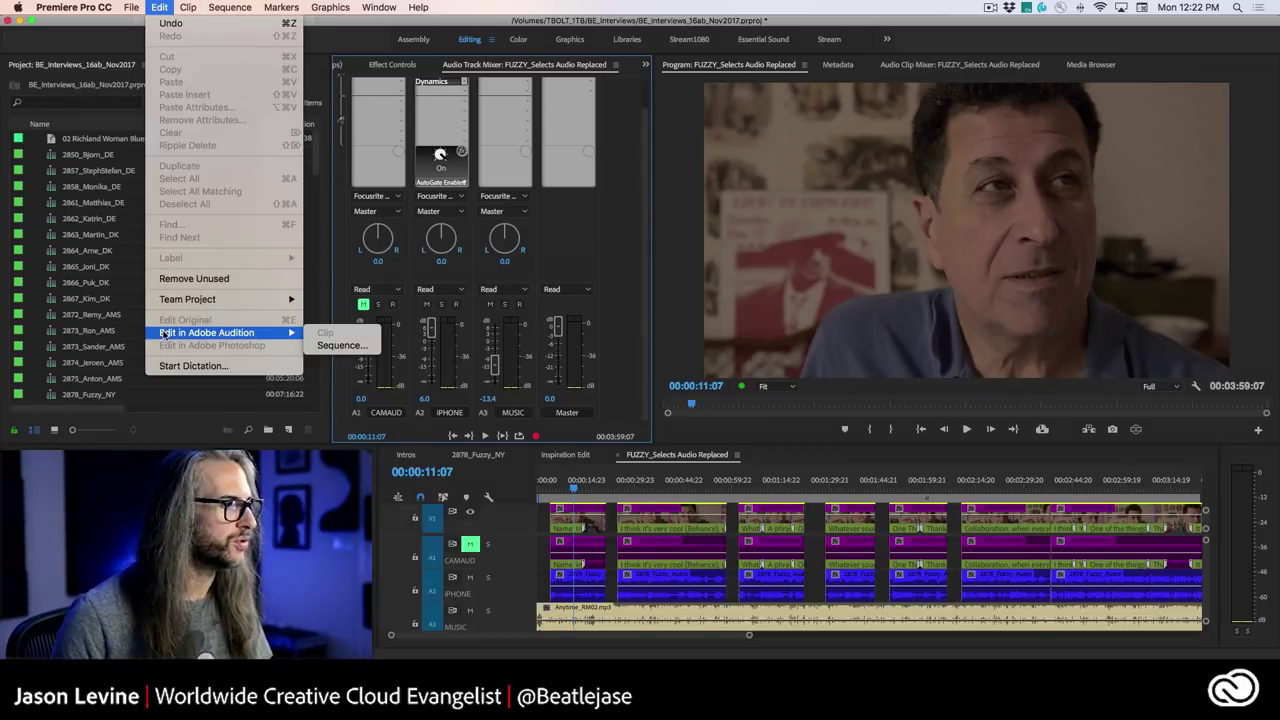
left_click(340, 345)
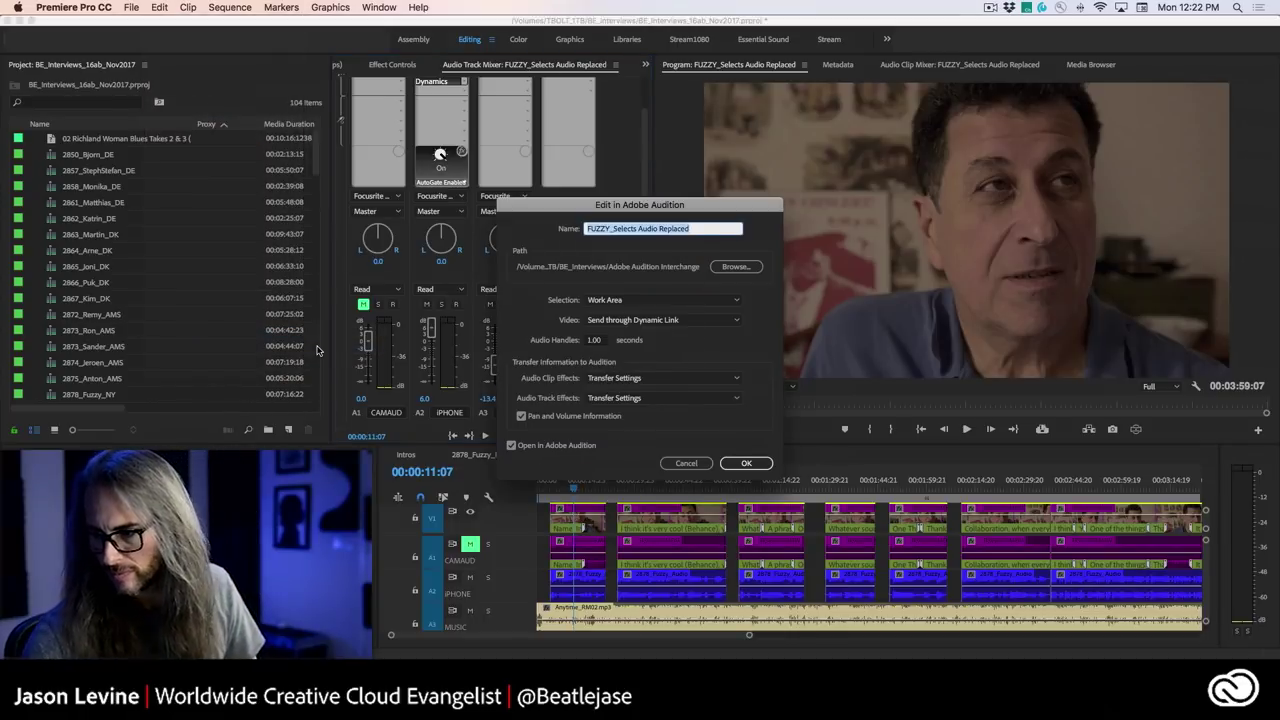
left_click(701, 229)
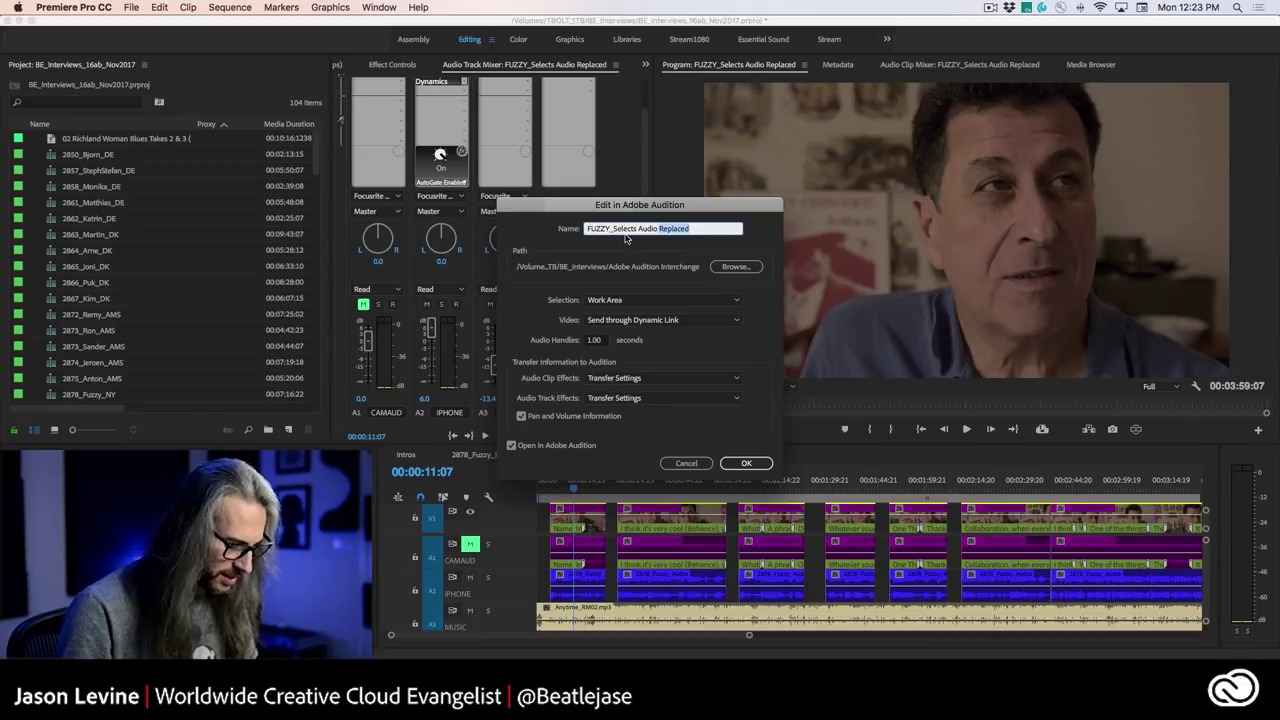
type("DUCK")
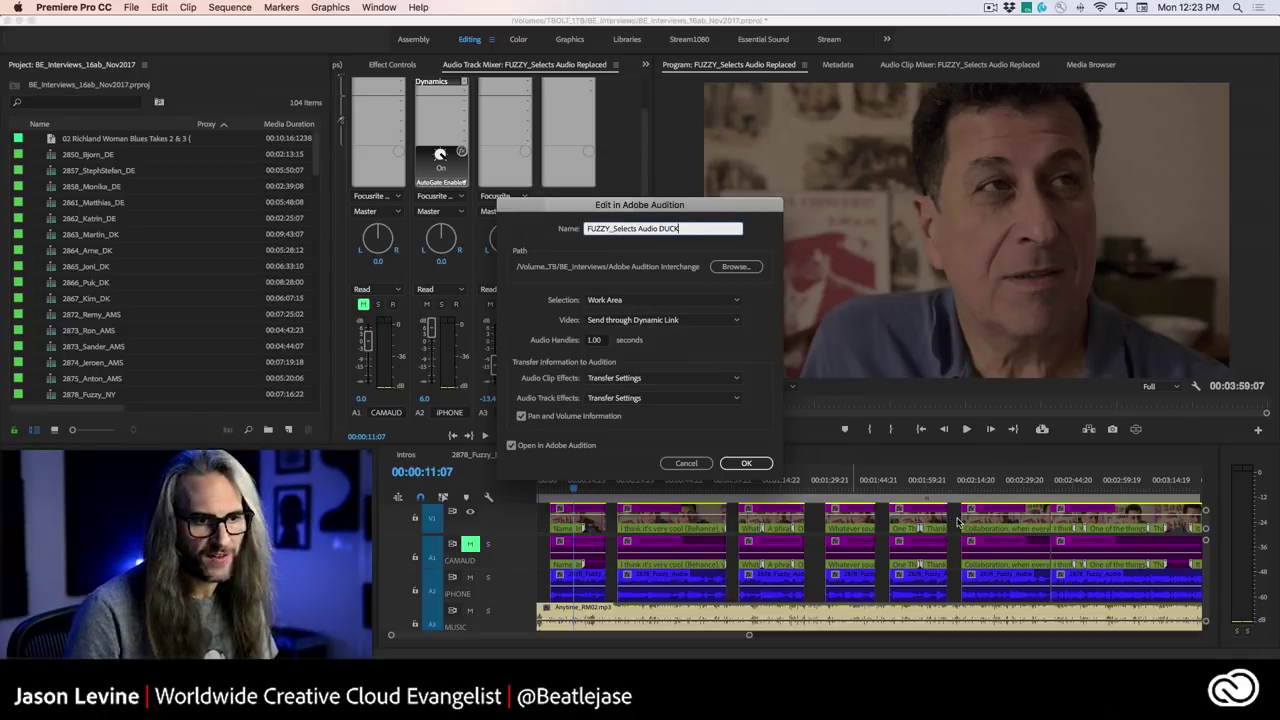
Step: Keep video via Dynamic Link and pan/volume information, then send the sequence to Audition
left_click(692, 320)
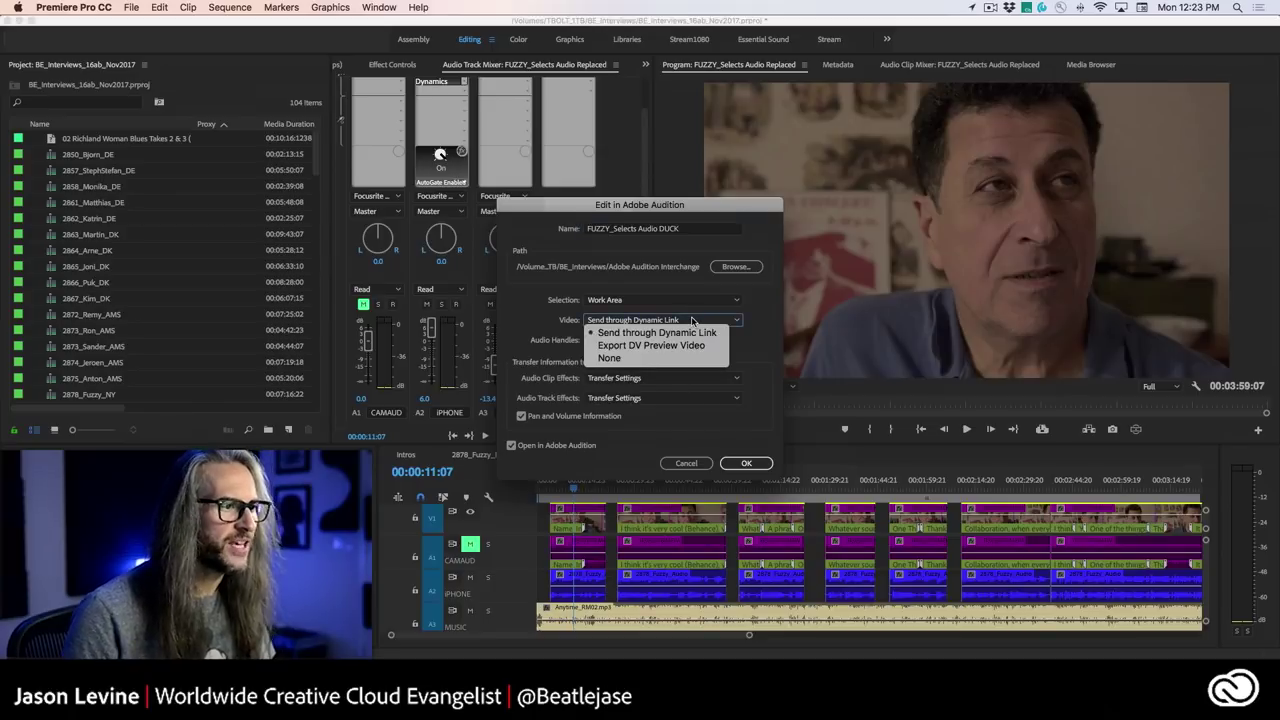
left_click(716, 333)
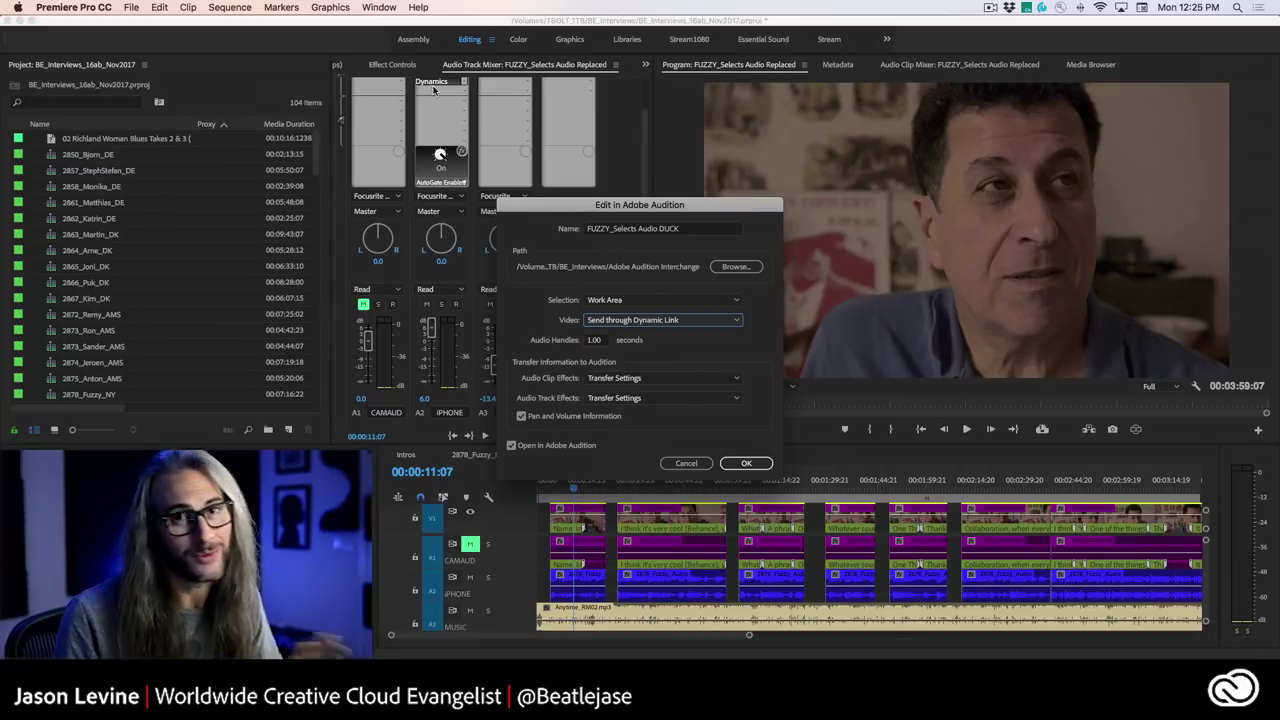
left_click(670, 398)
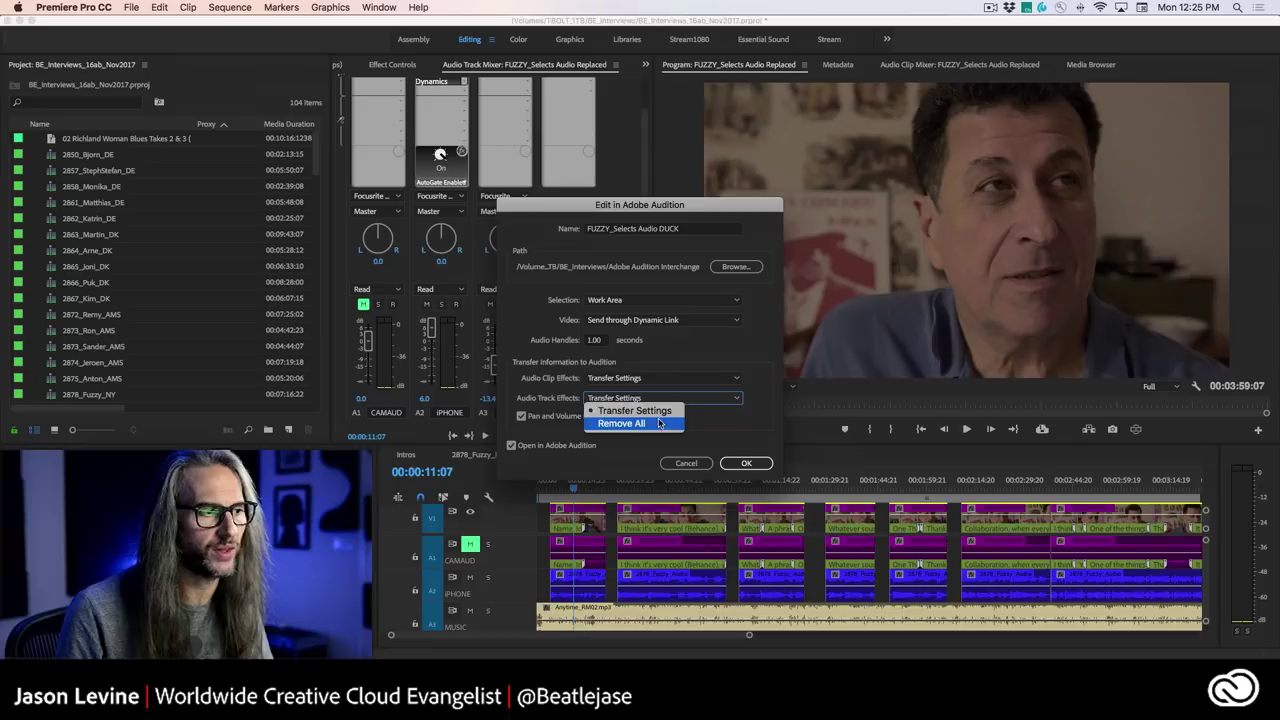
left_click(729, 422)
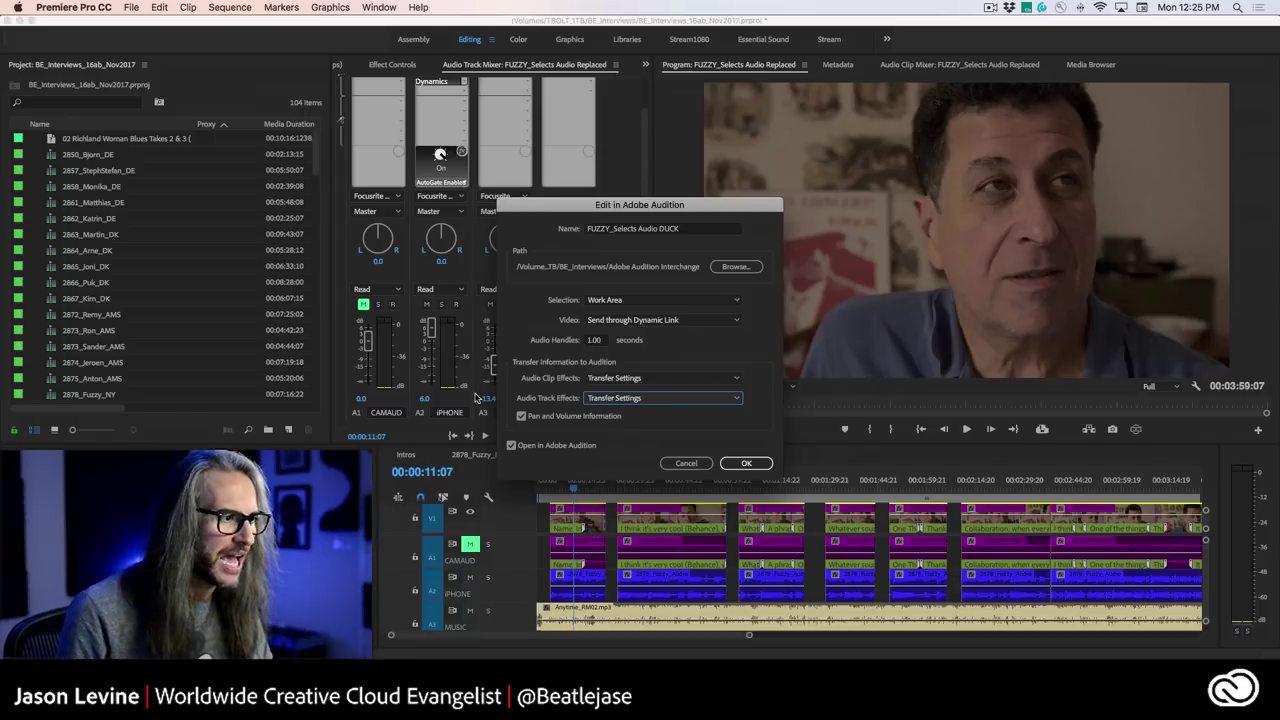
left_click(743, 464)
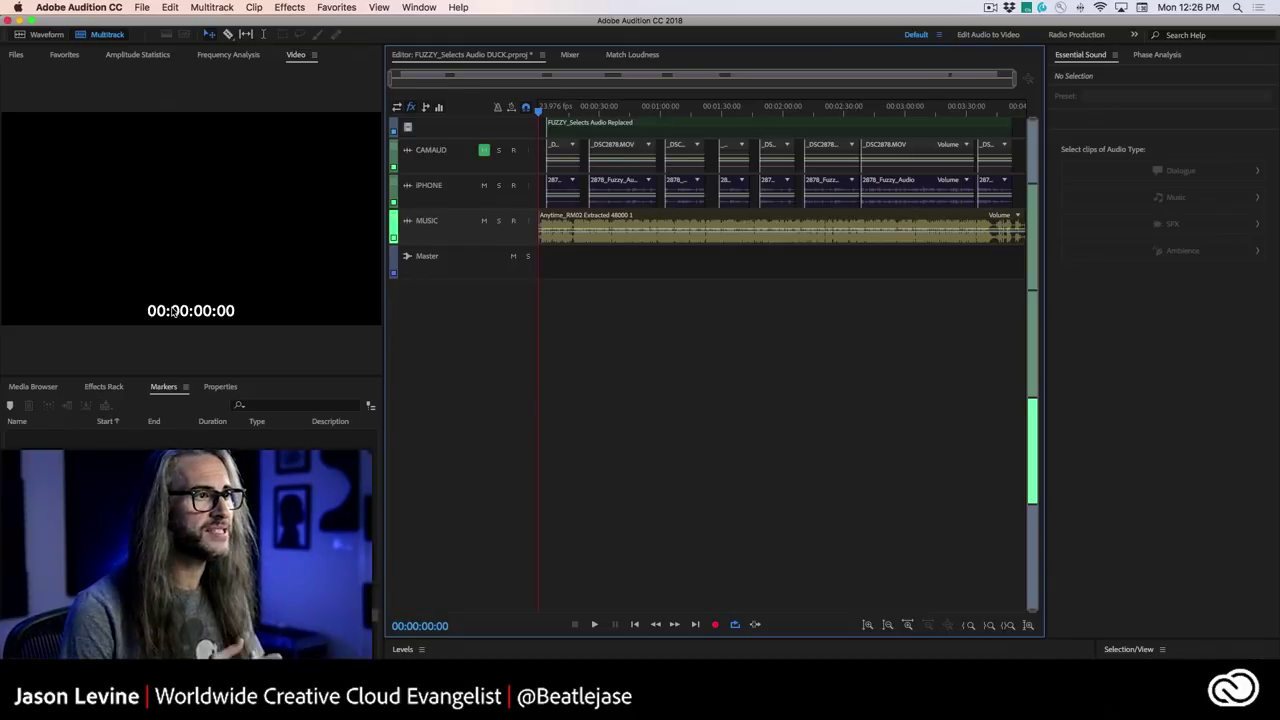
Step: Unmute CAMAUD, expand the track heights, and play the interview to 00:00:11:22
left_click(484, 150)
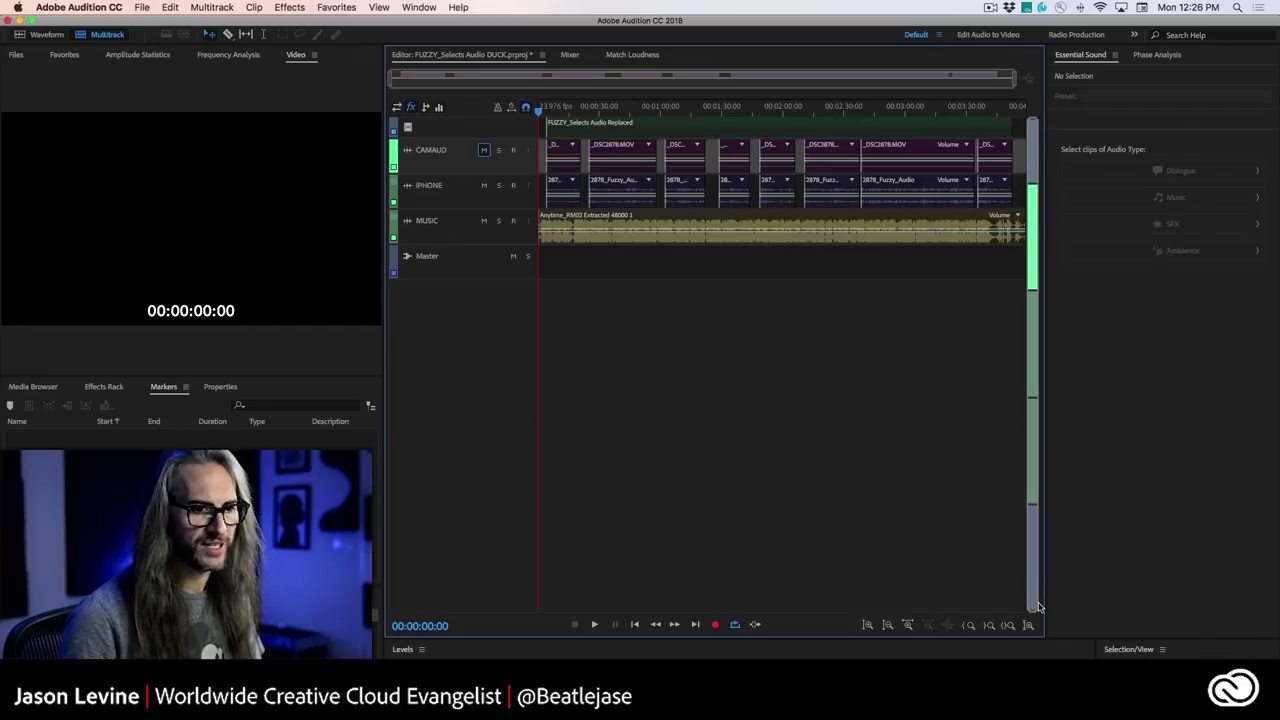
left_click_drag(1040, 610, 1046, 512)
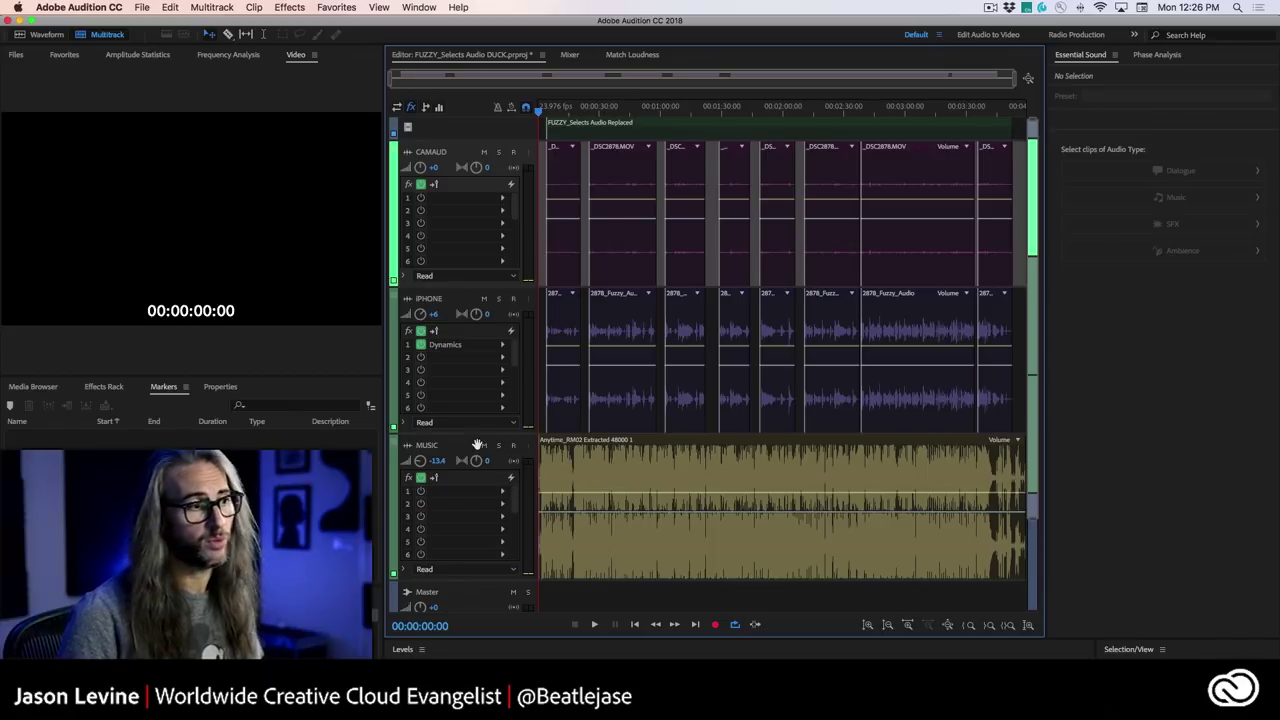
key("space")
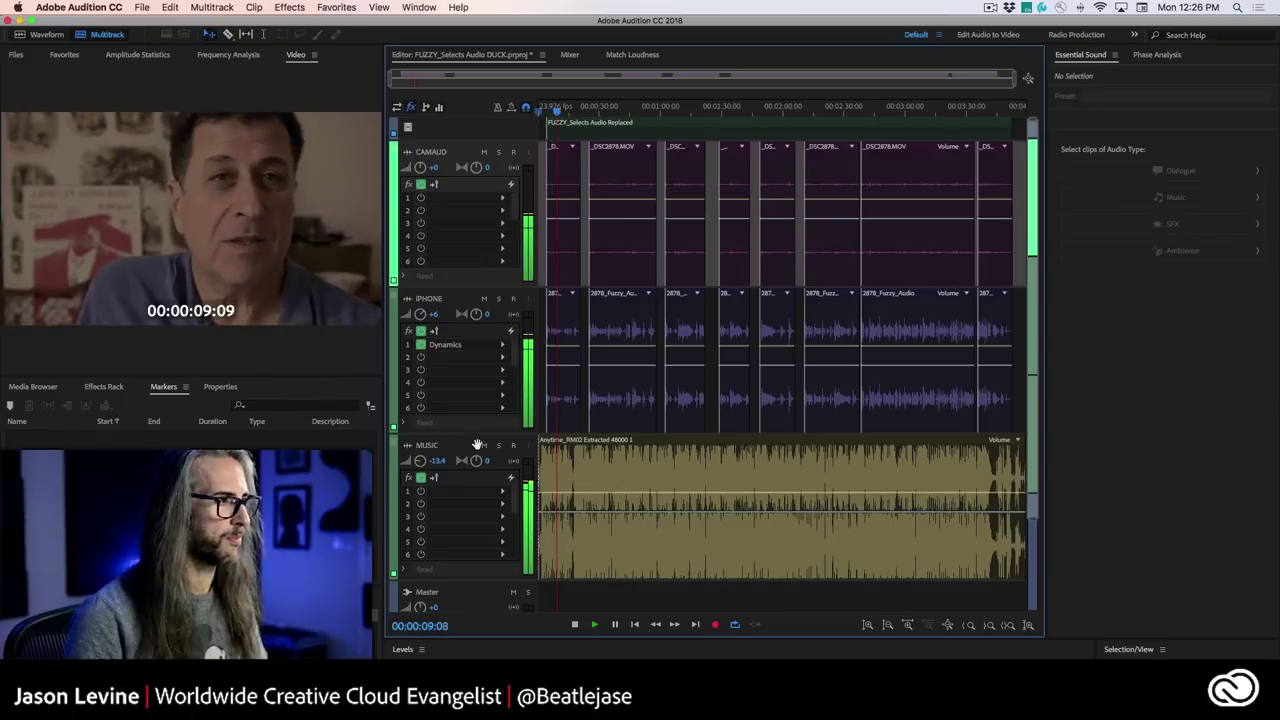
key("space")
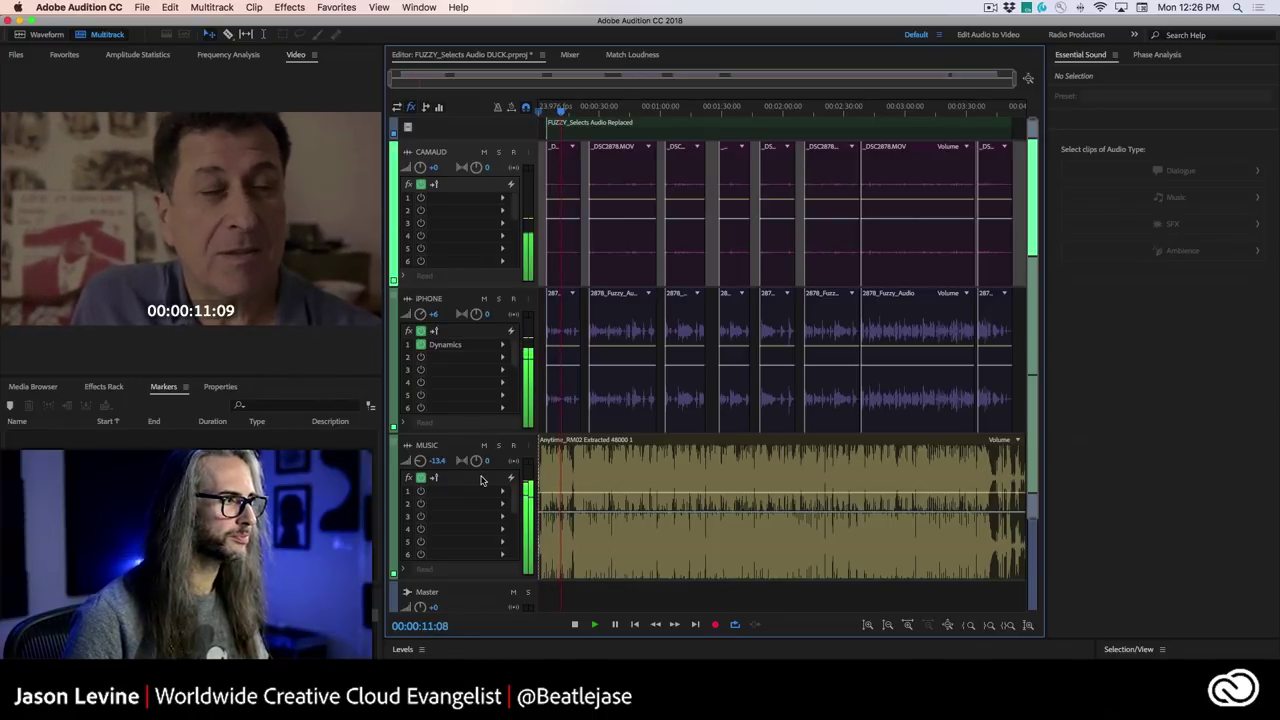
key("space")
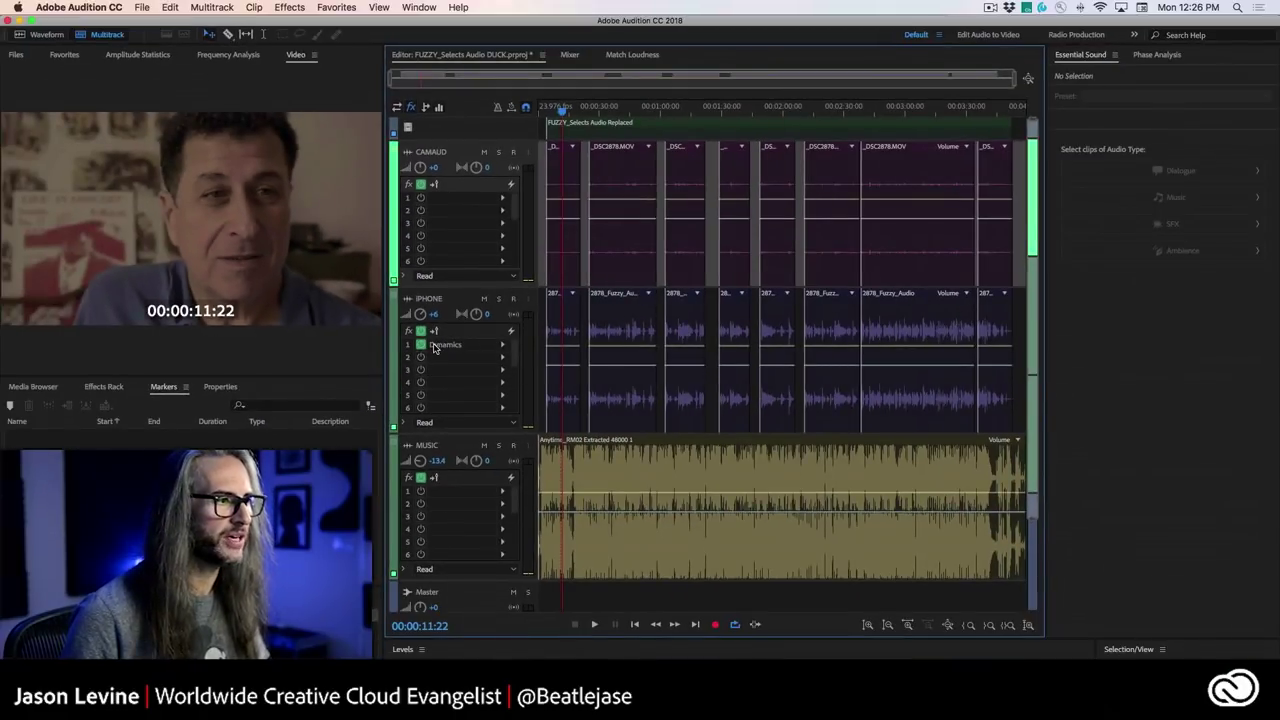
double_click(434, 346)
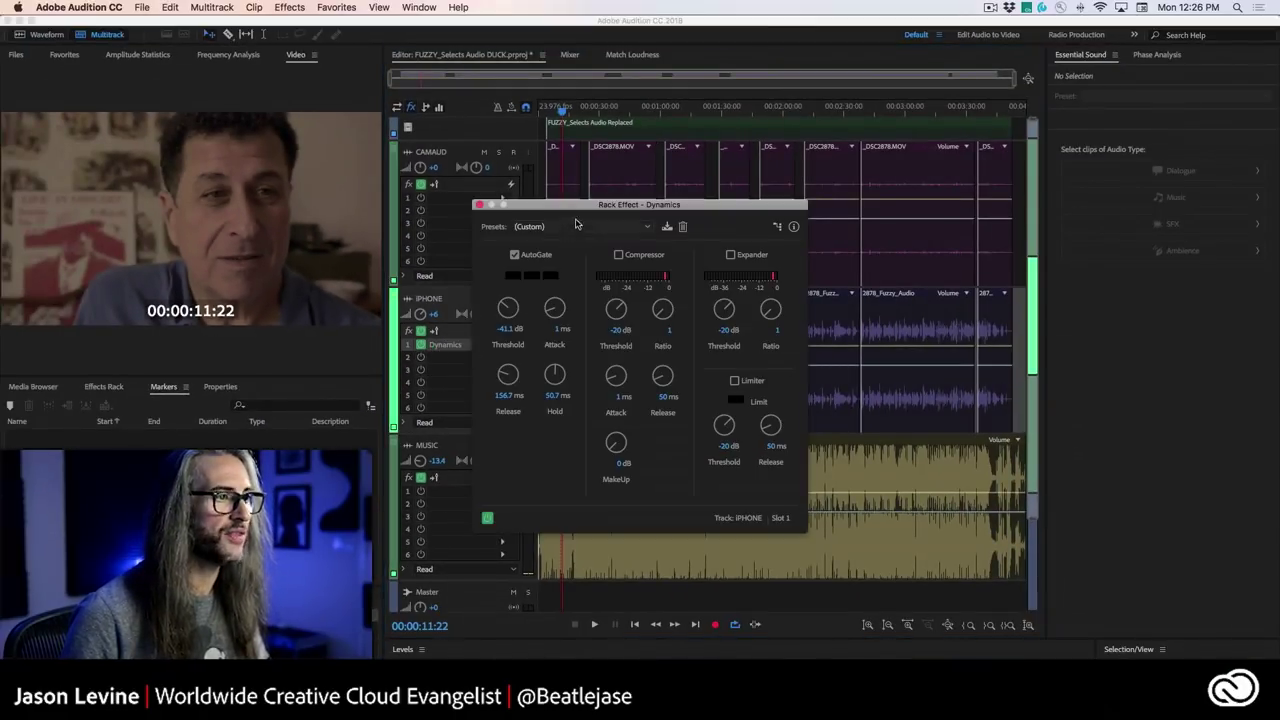
left_click_drag(577, 207, 727, 136)
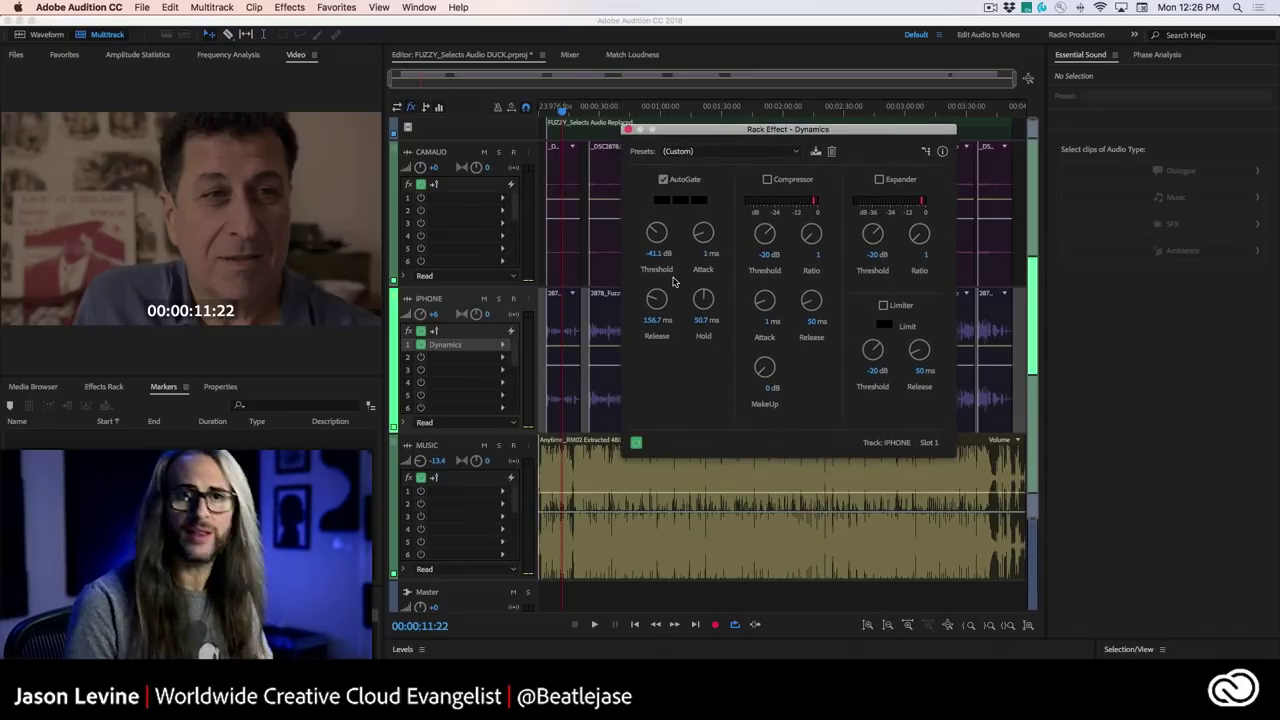
left_click(626, 130)
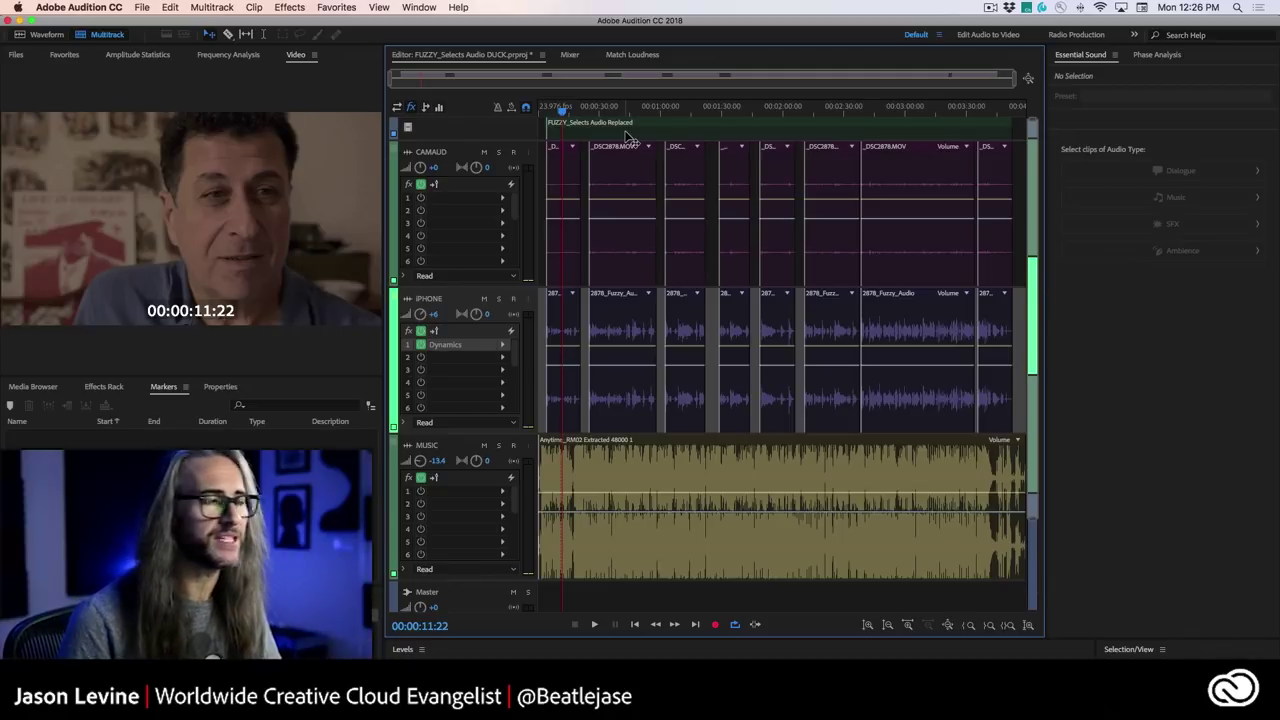
right_click(177, 185)
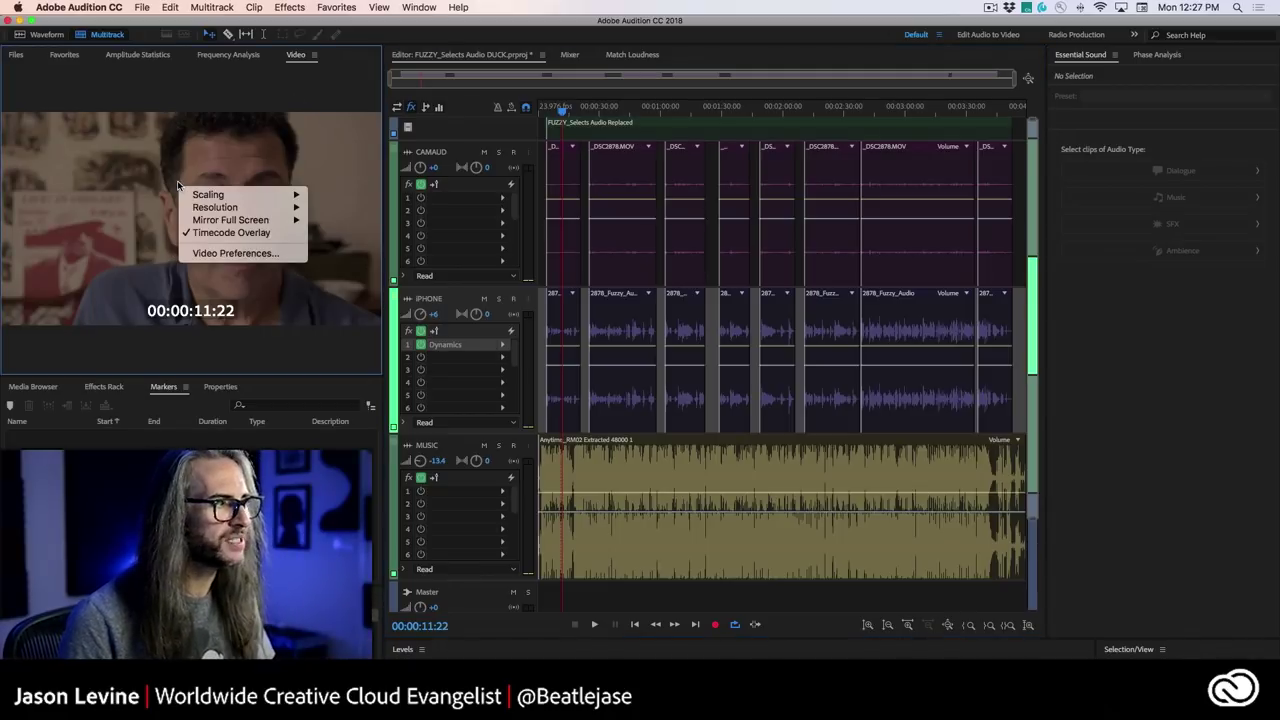
mouse_move(188, 197)
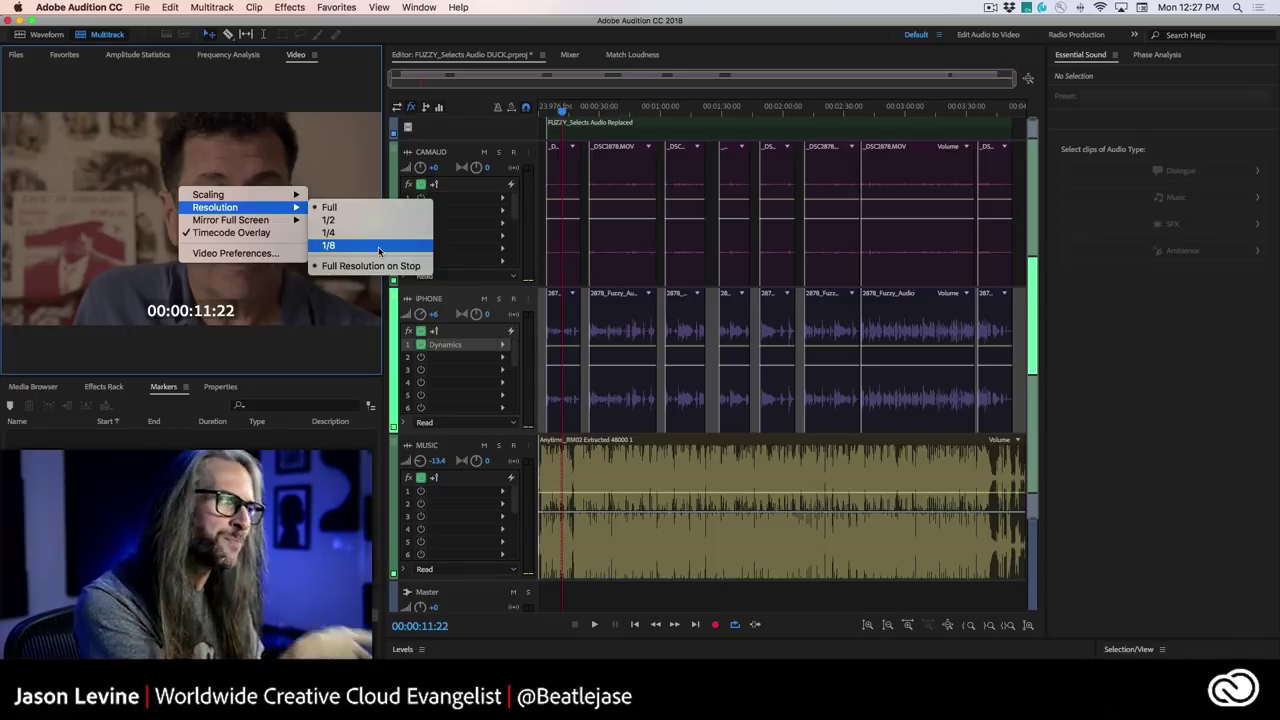
left_click(169, 165)
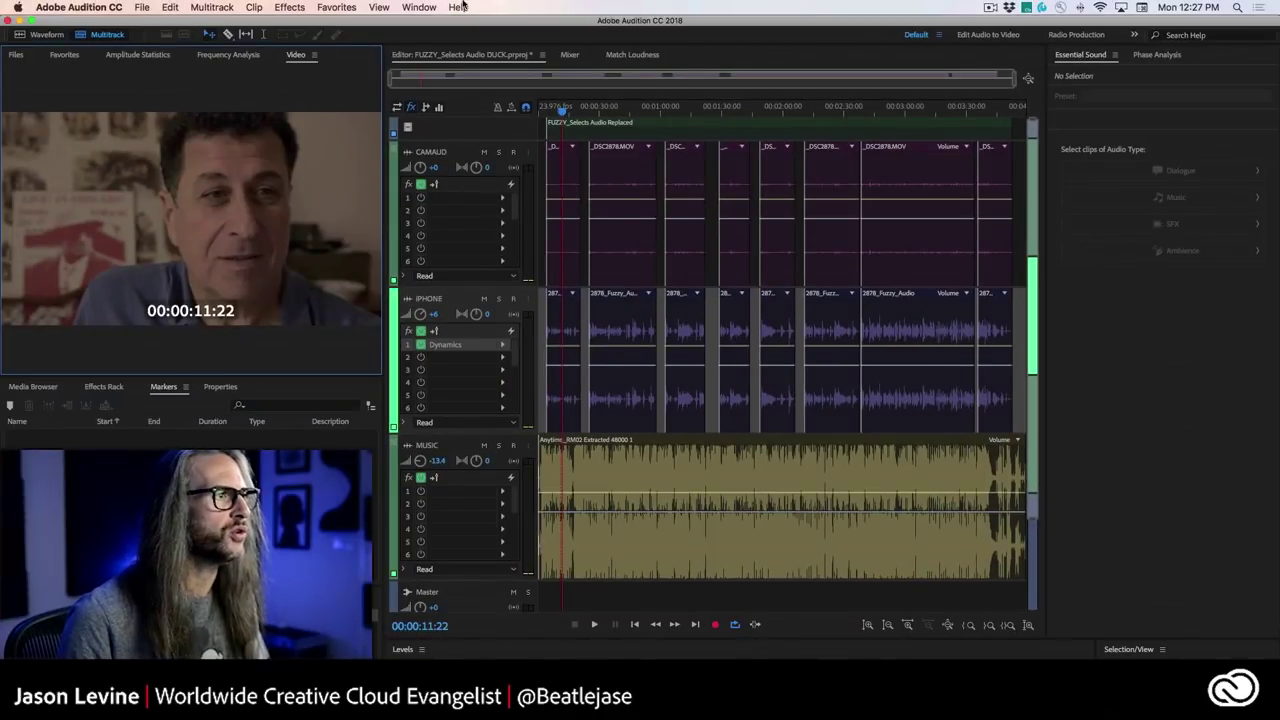
left_click(425, 7)
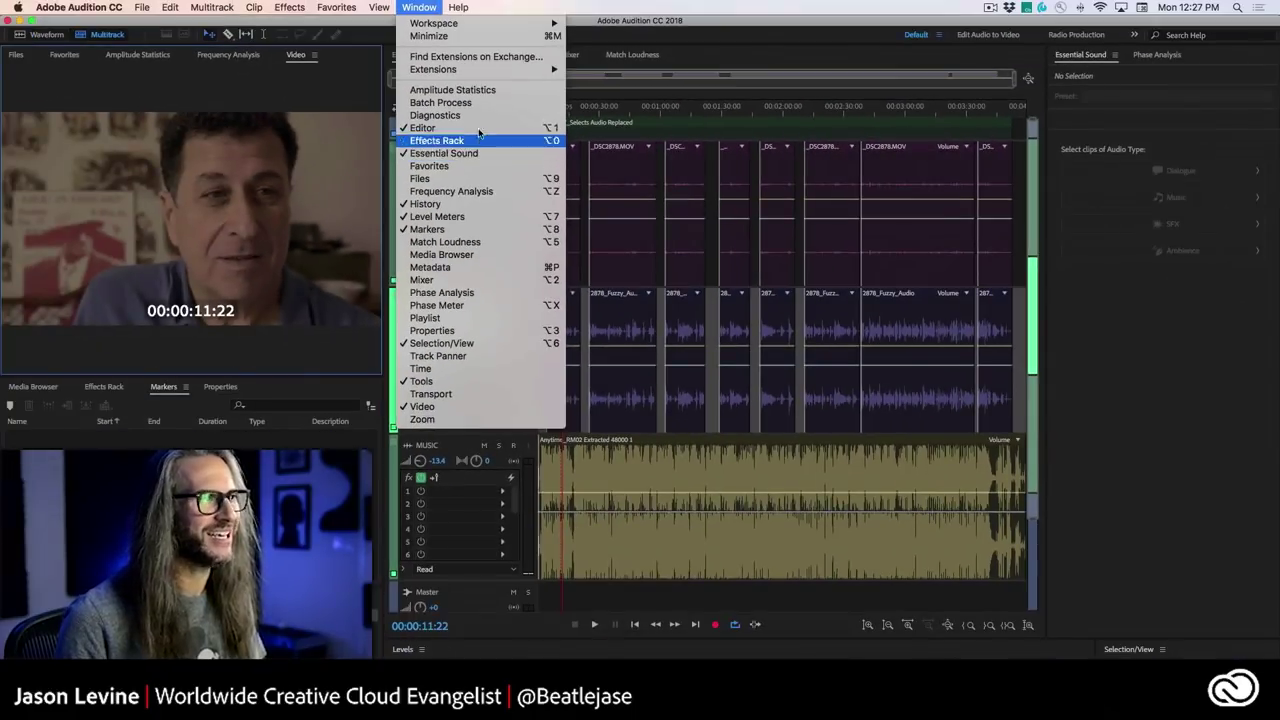
left_click(479, 138)
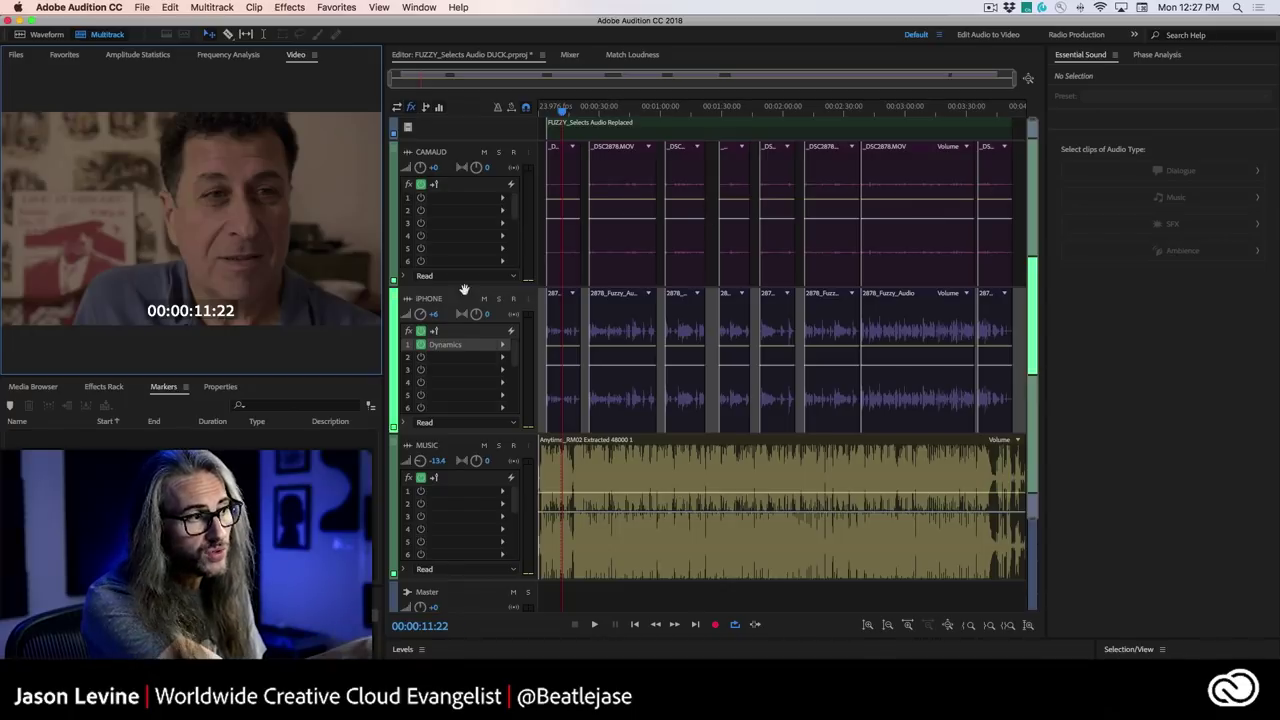
Step: Tag all the IPHONE interview clips as Dialogue in Essential Sound, then select the MUSIC clip
left_click_drag(1020, 300, 553, 399)
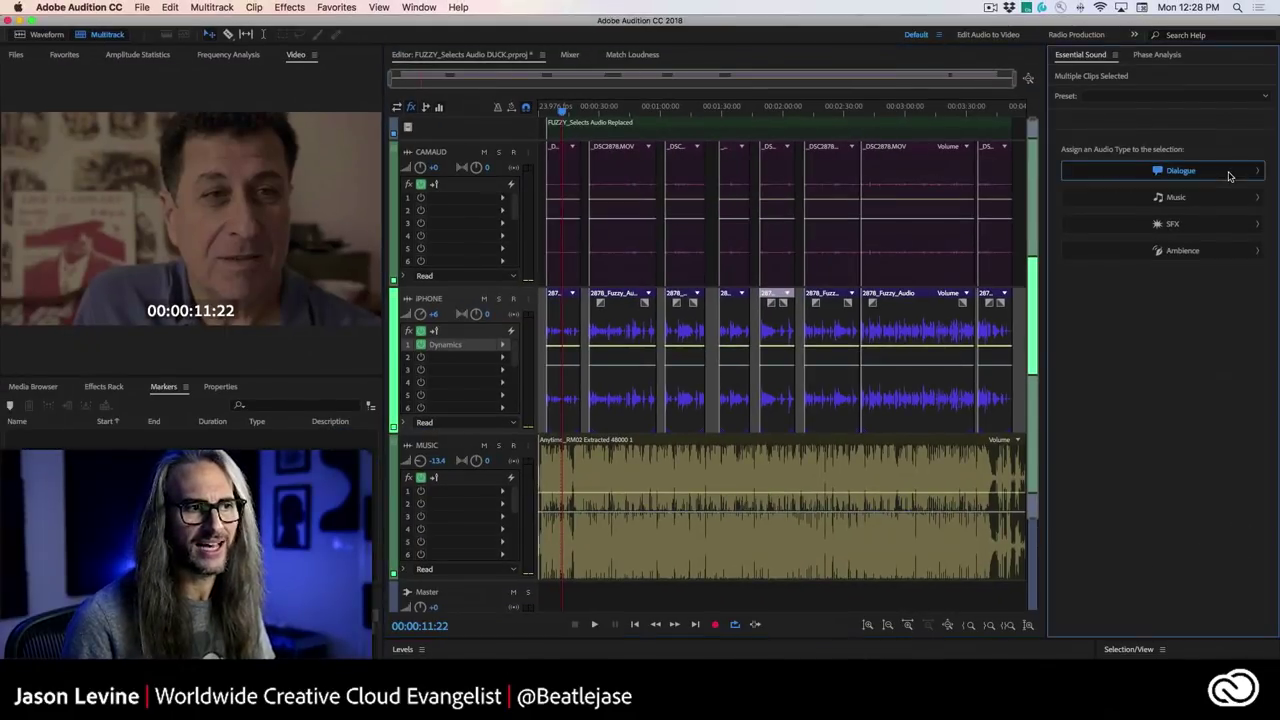
left_click(1190, 196)
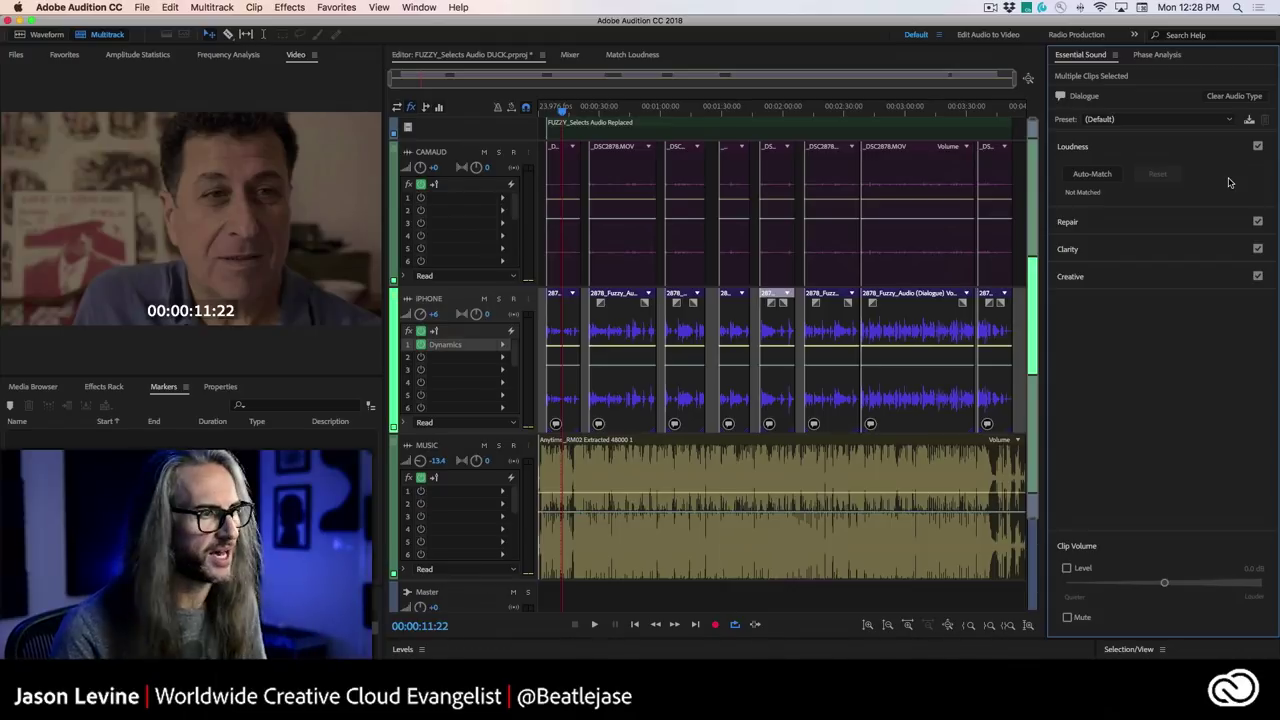
left_click(813, 463)
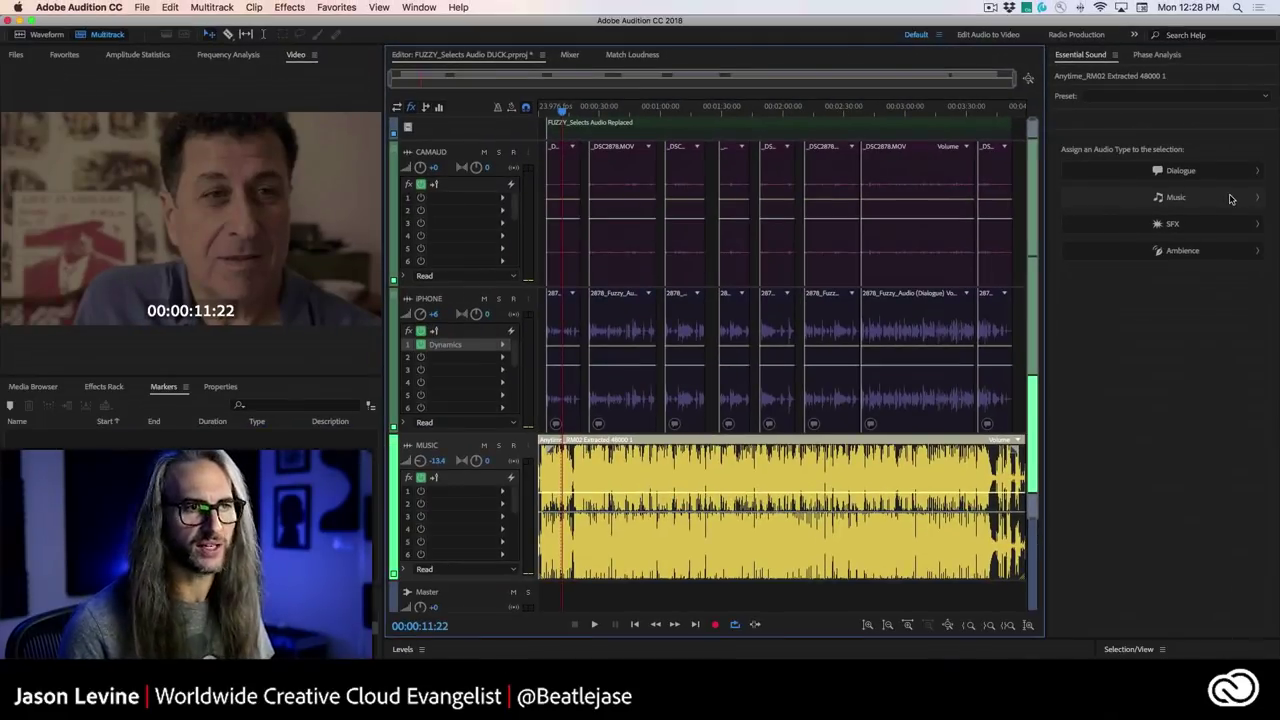
Step: Tag the music clip as Music and duck it against Dialogue (-18 dB, 6.0 sensitivity, 800 ms fades)
left_click(1230, 198)
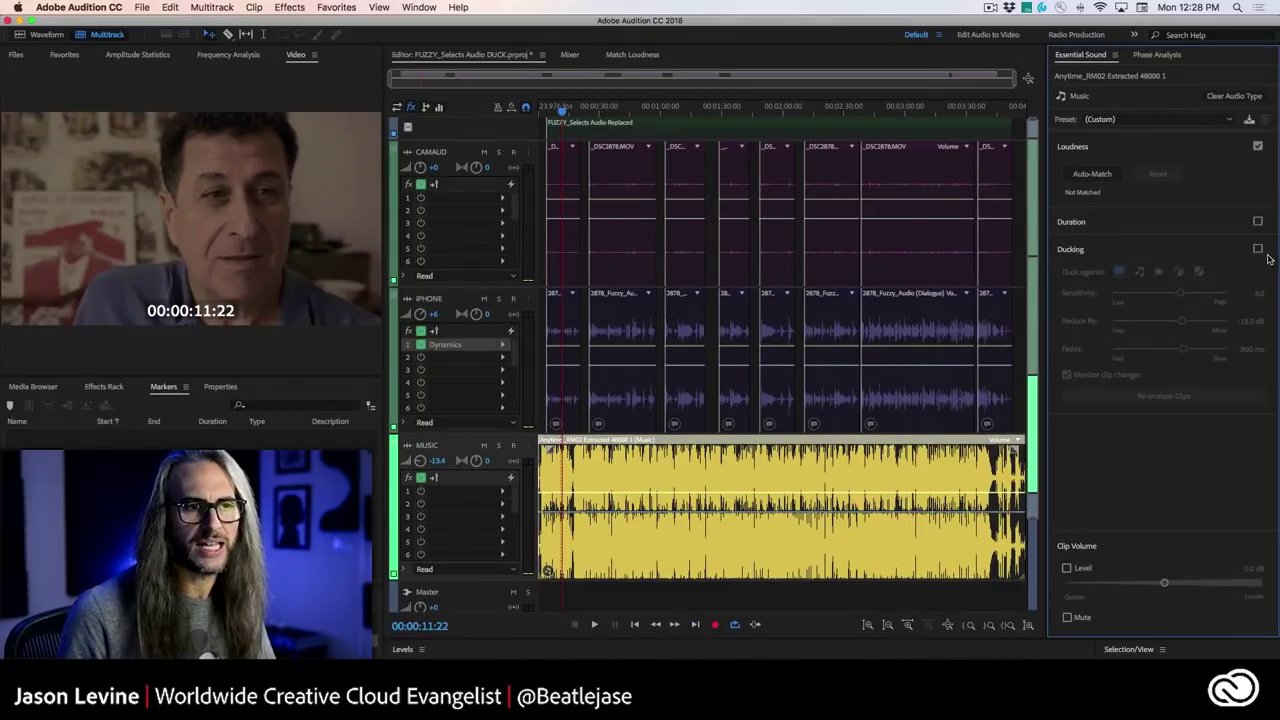
left_click(1258, 249)
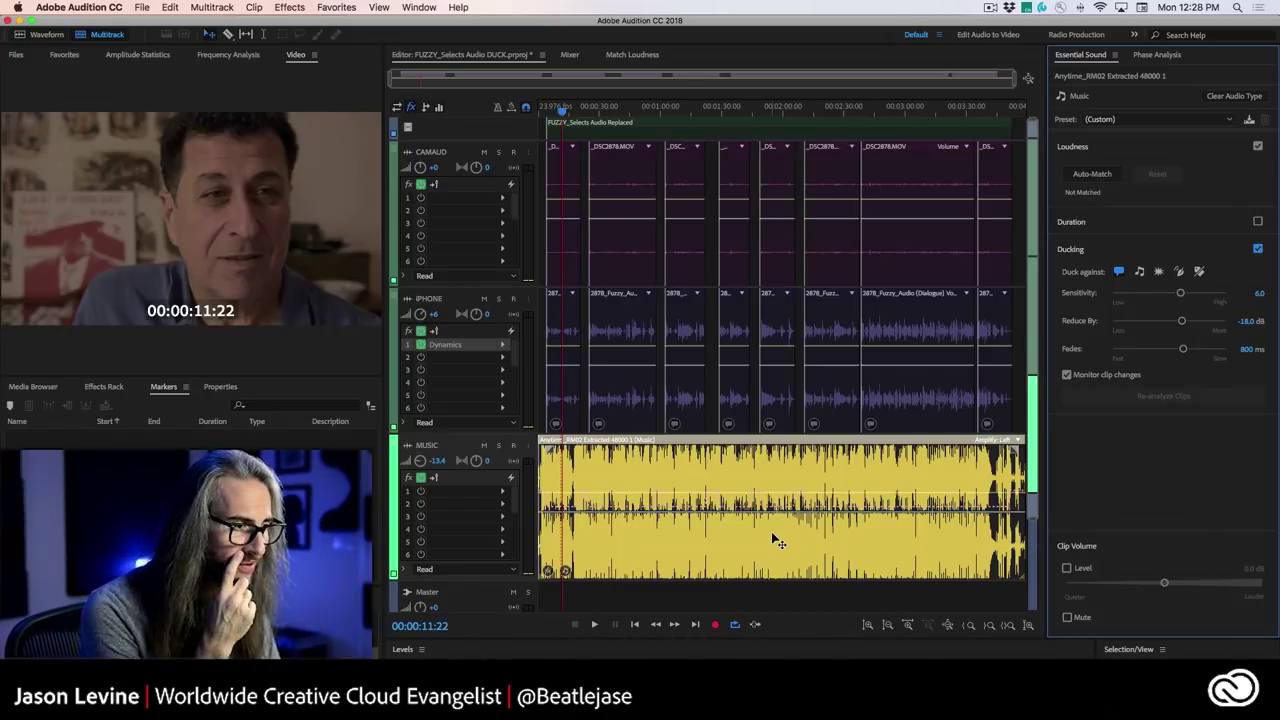
left_click(540, 418)
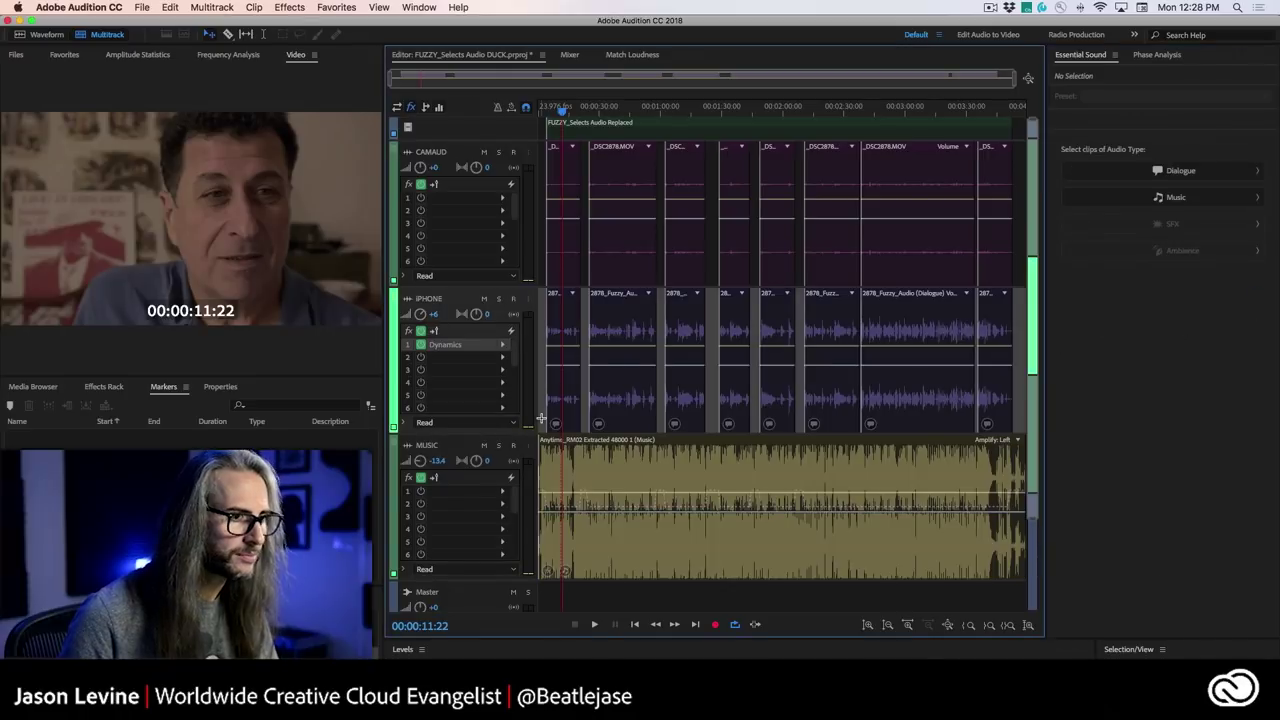
left_click(698, 472)
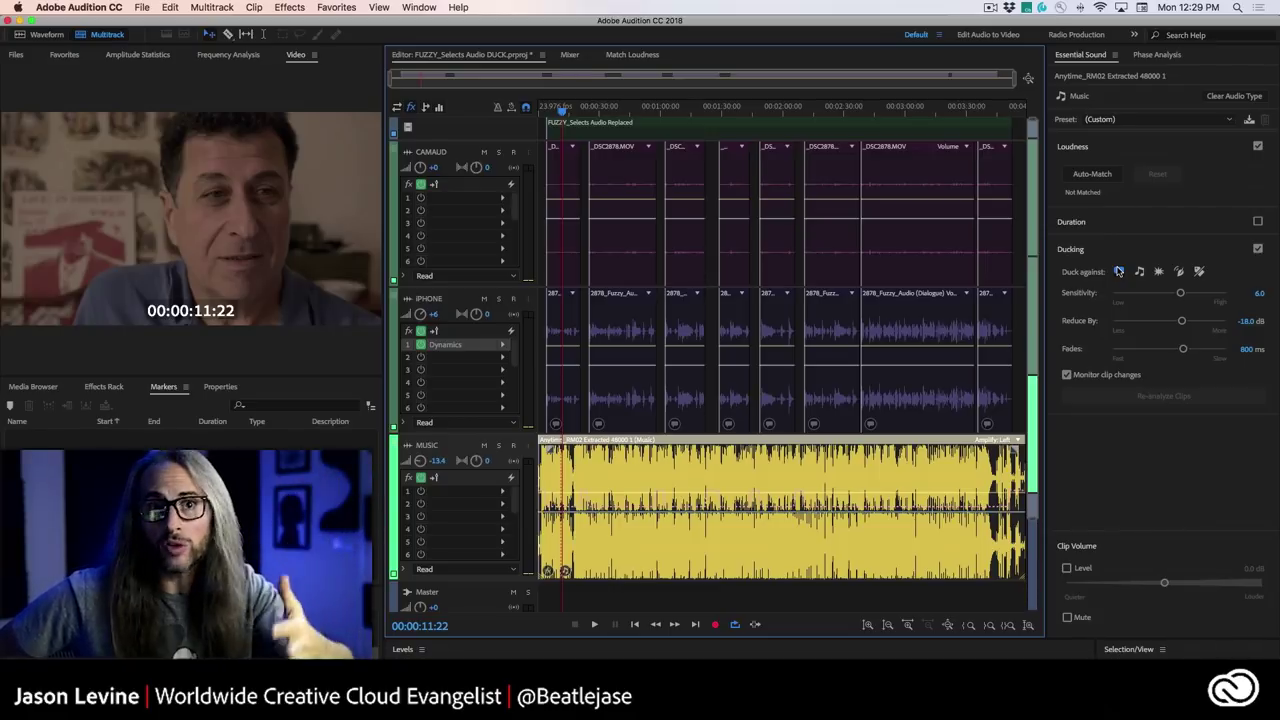
left_click(1119, 271)
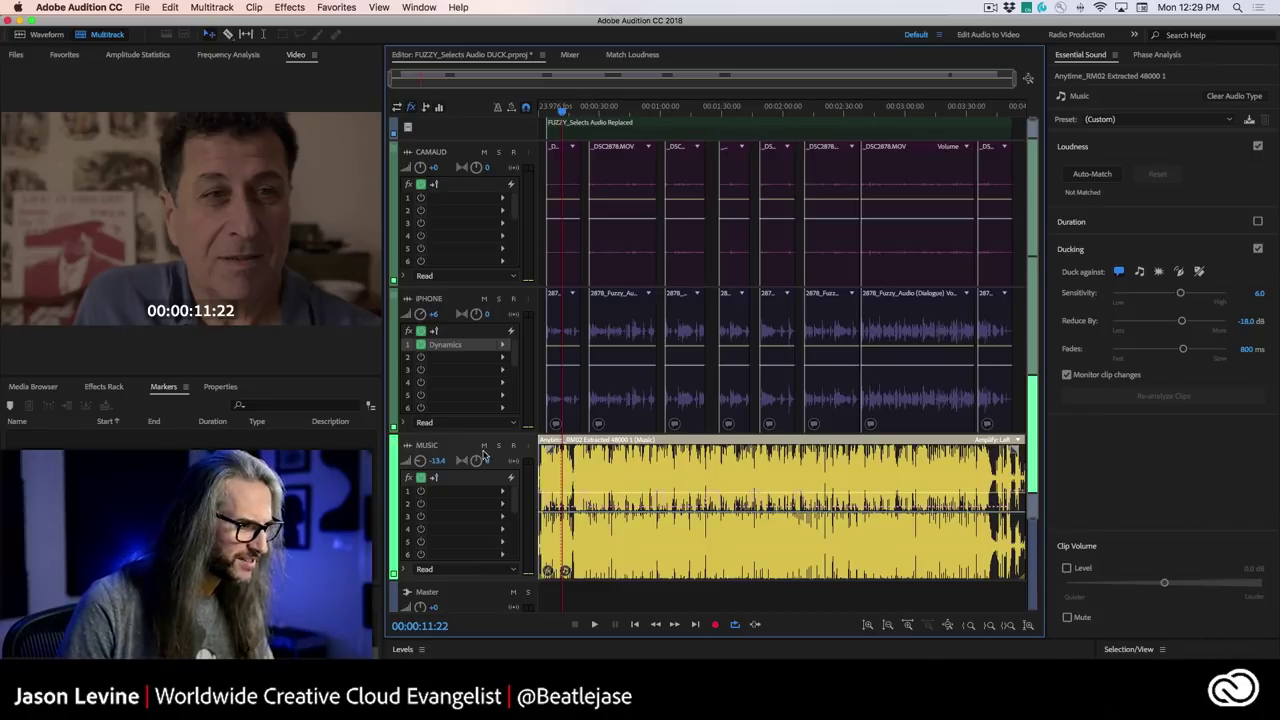
Step: Recolour the music clip green (Hue 154) through Clip/Group Color
right_click(607, 458)
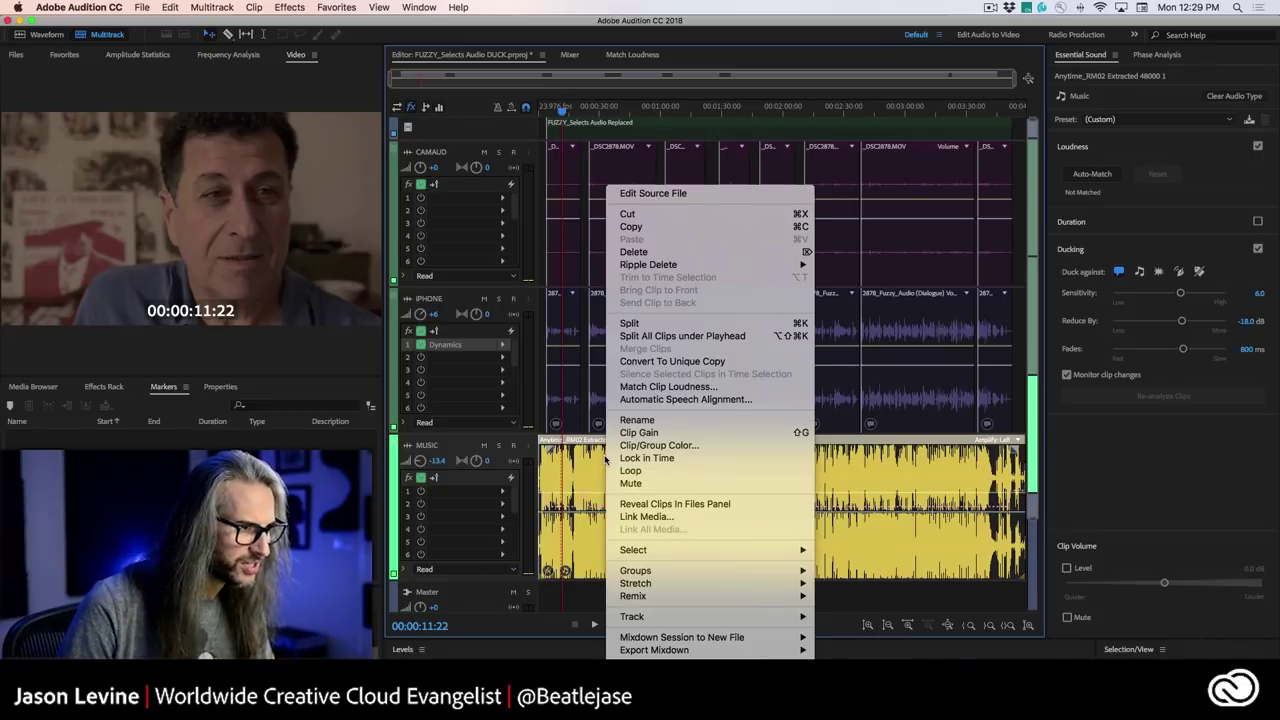
left_click(670, 446)
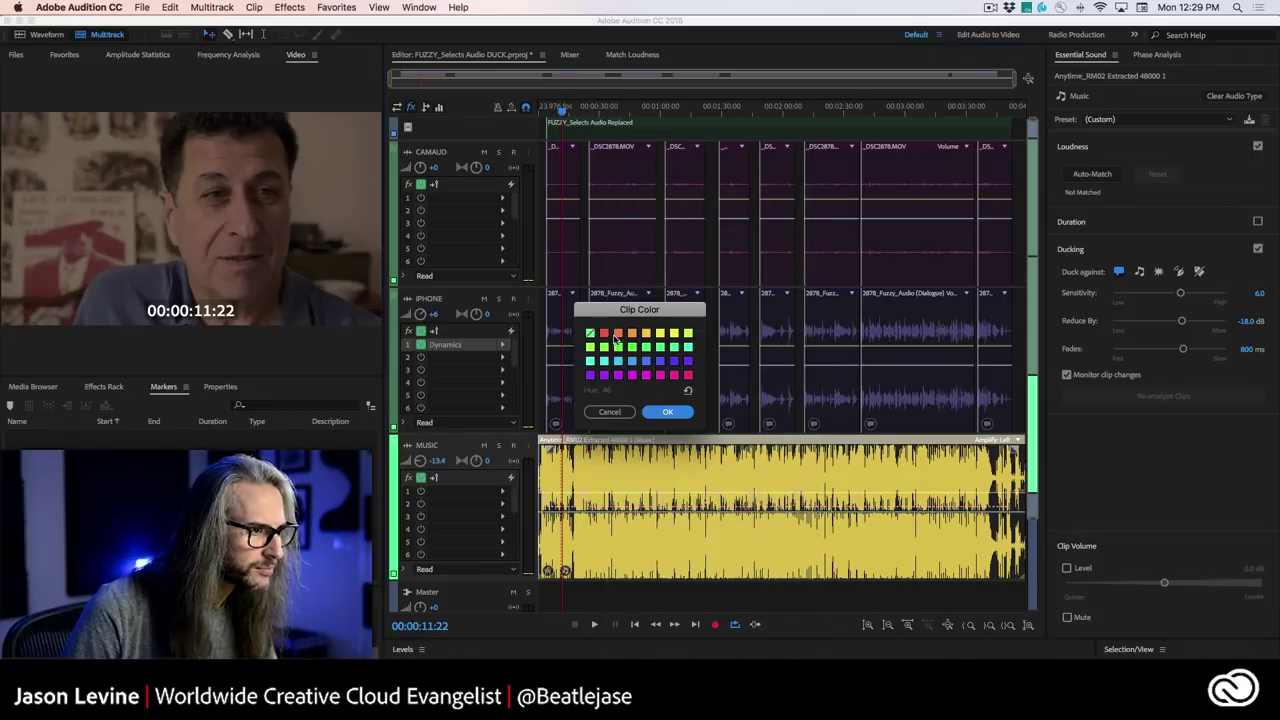
left_click(674, 347)
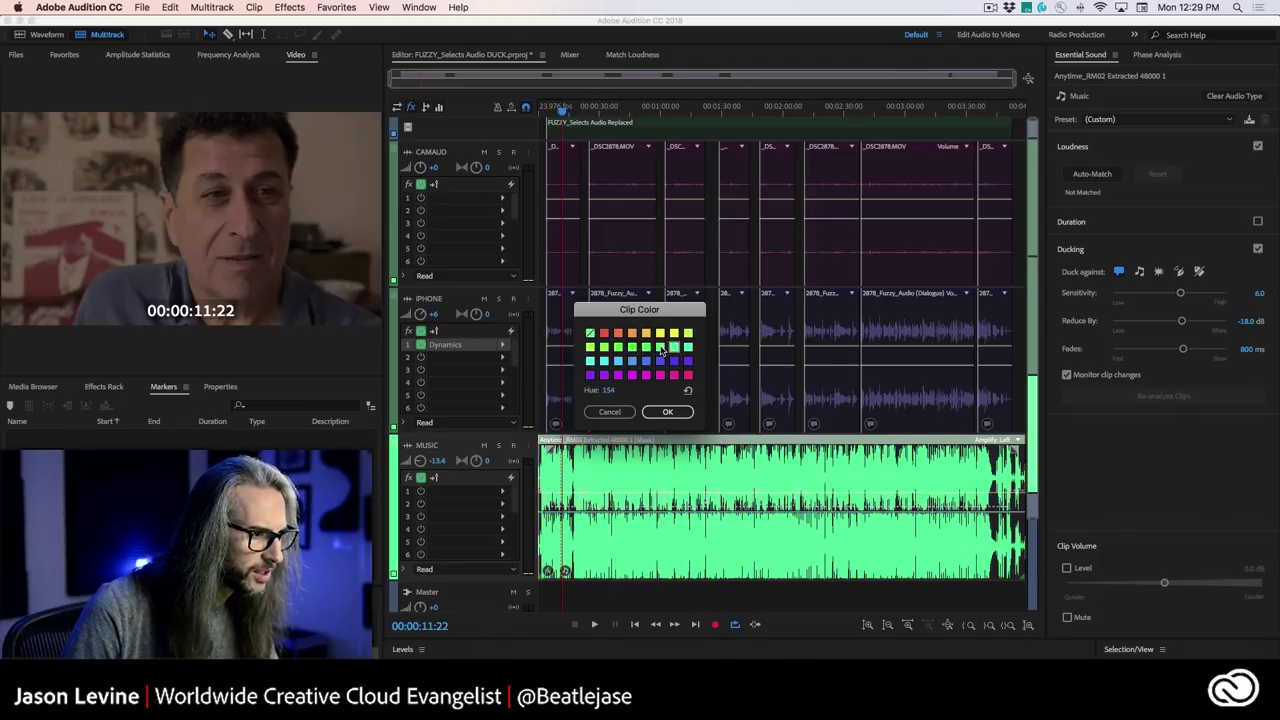
left_click(672, 413)
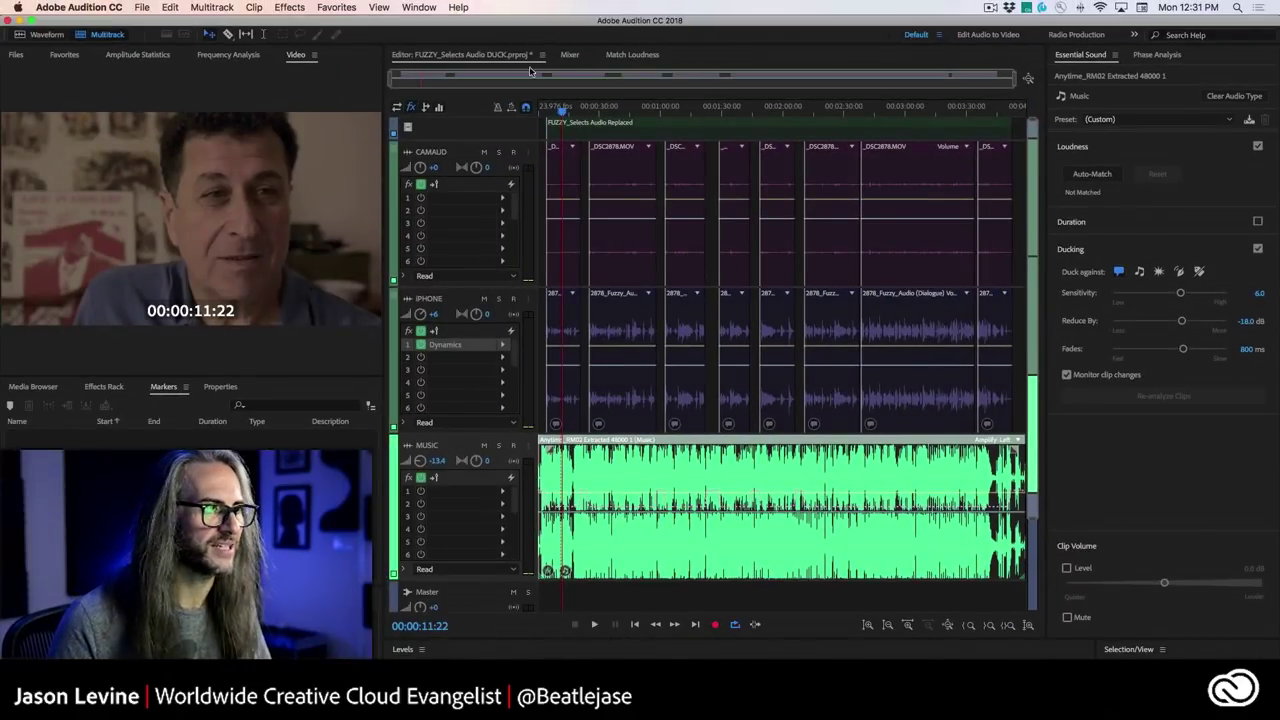
Step: Play the session from the start, then from 48 s to 1:00, to hear the ducking
left_click_drag(561, 110, 524, 110)
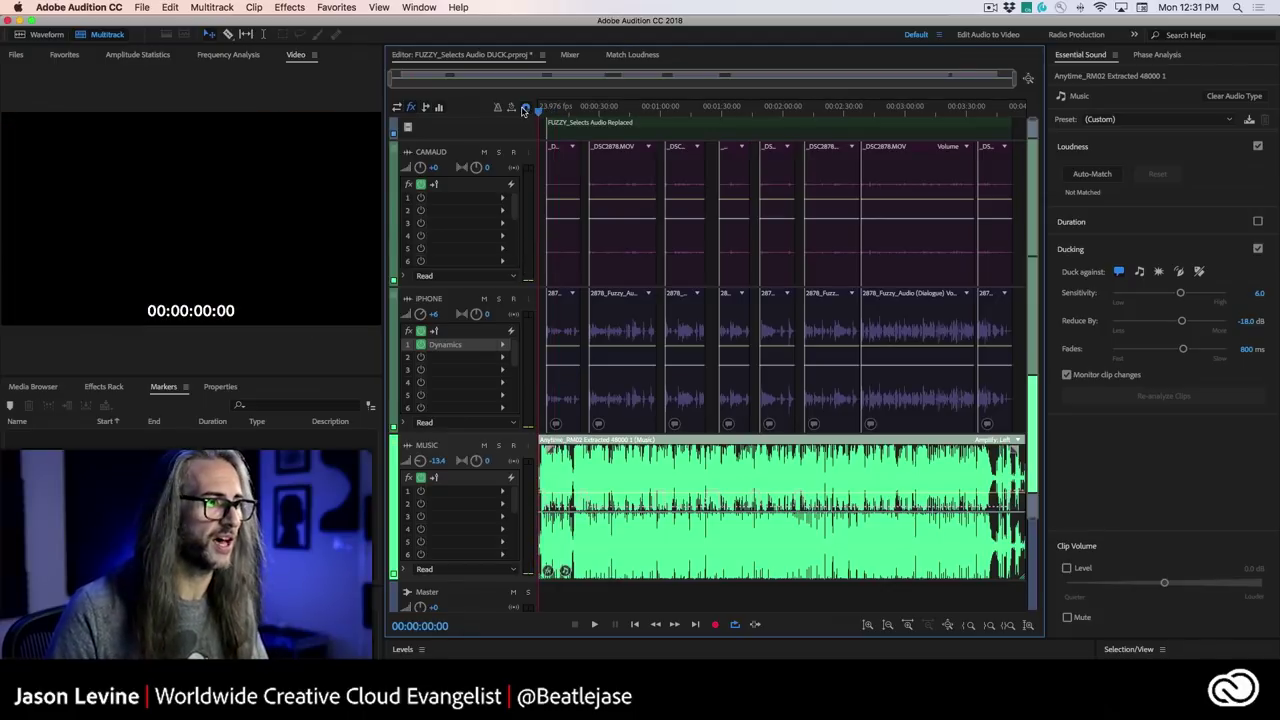
key("space")
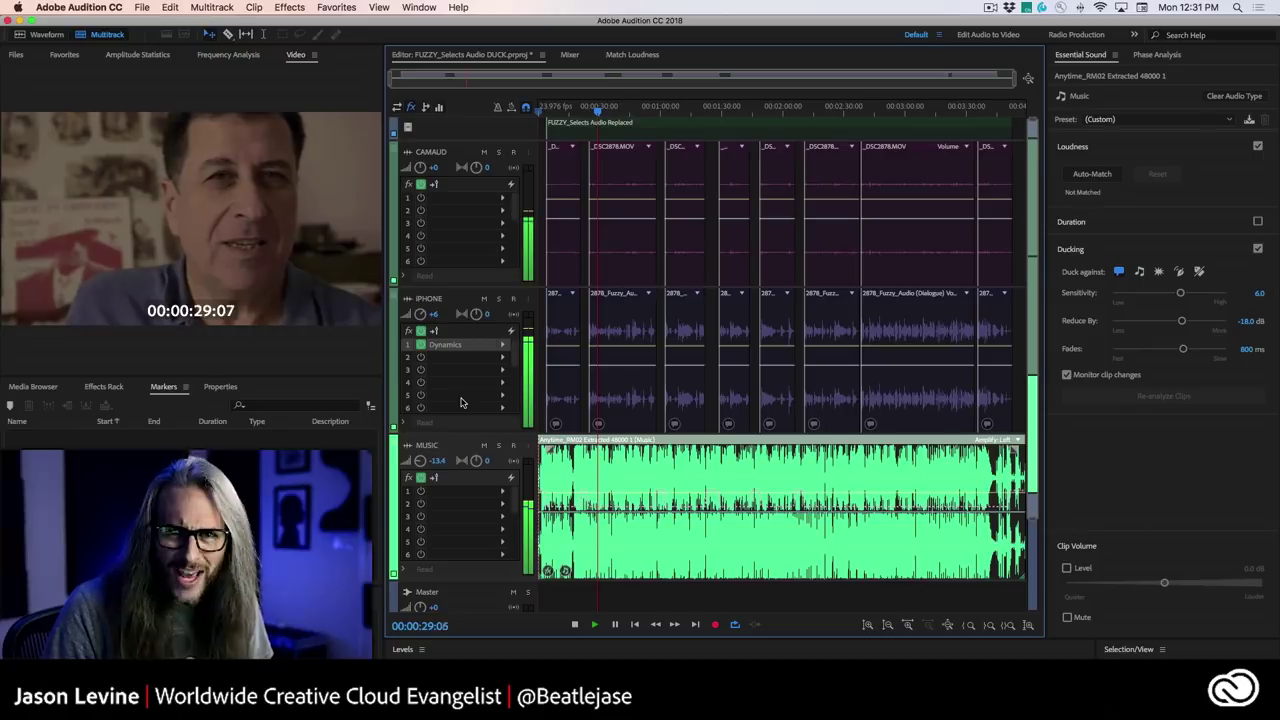
key("space")
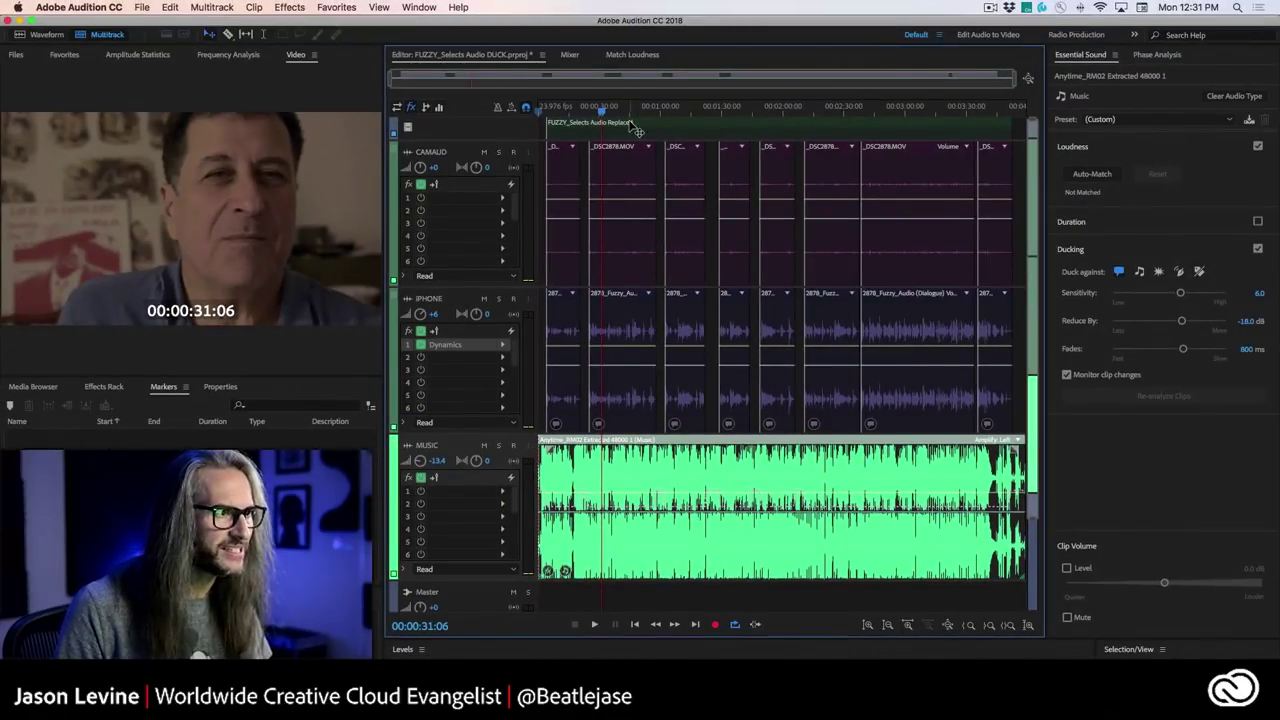
left_click_drag(628, 113, 636, 114)
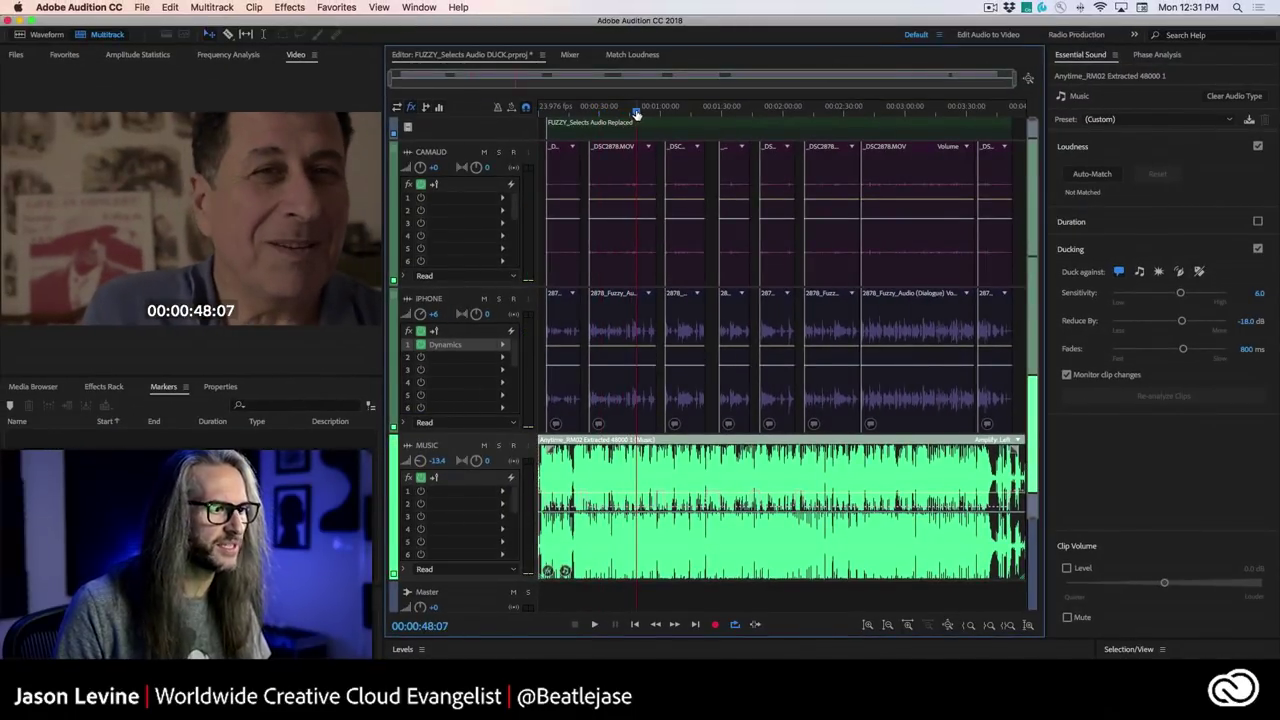
key("space")
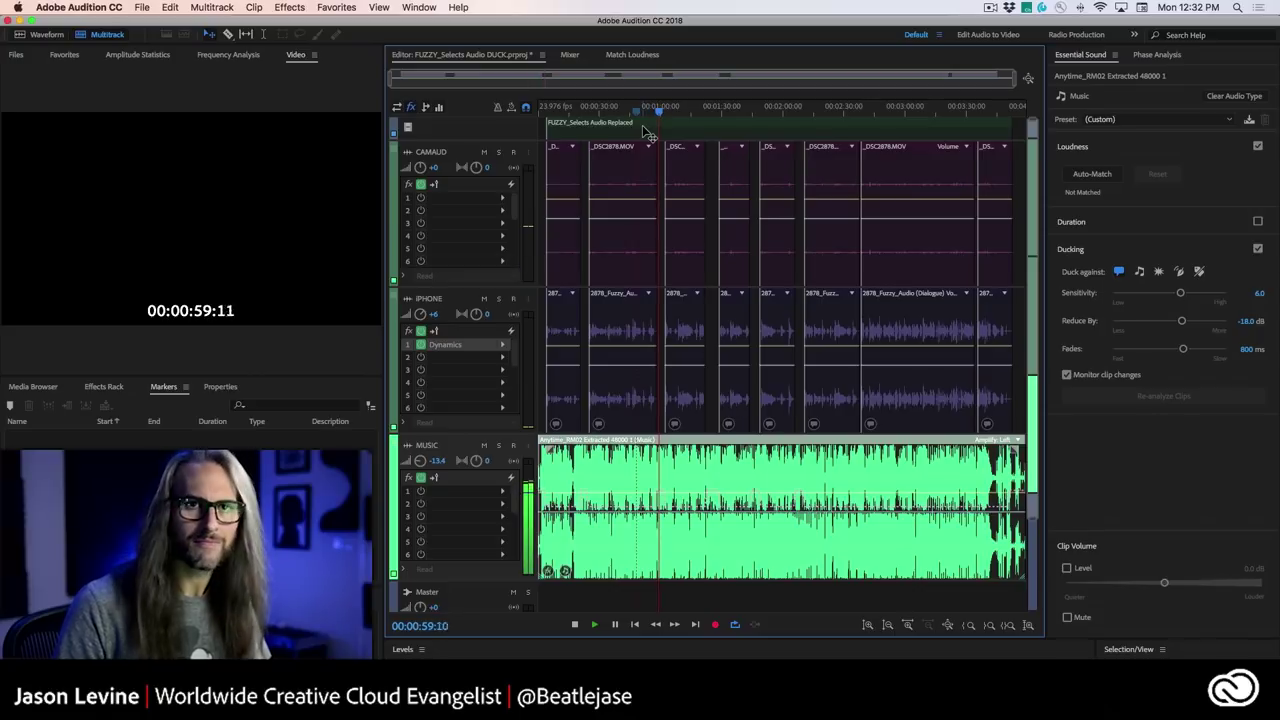
key("space")
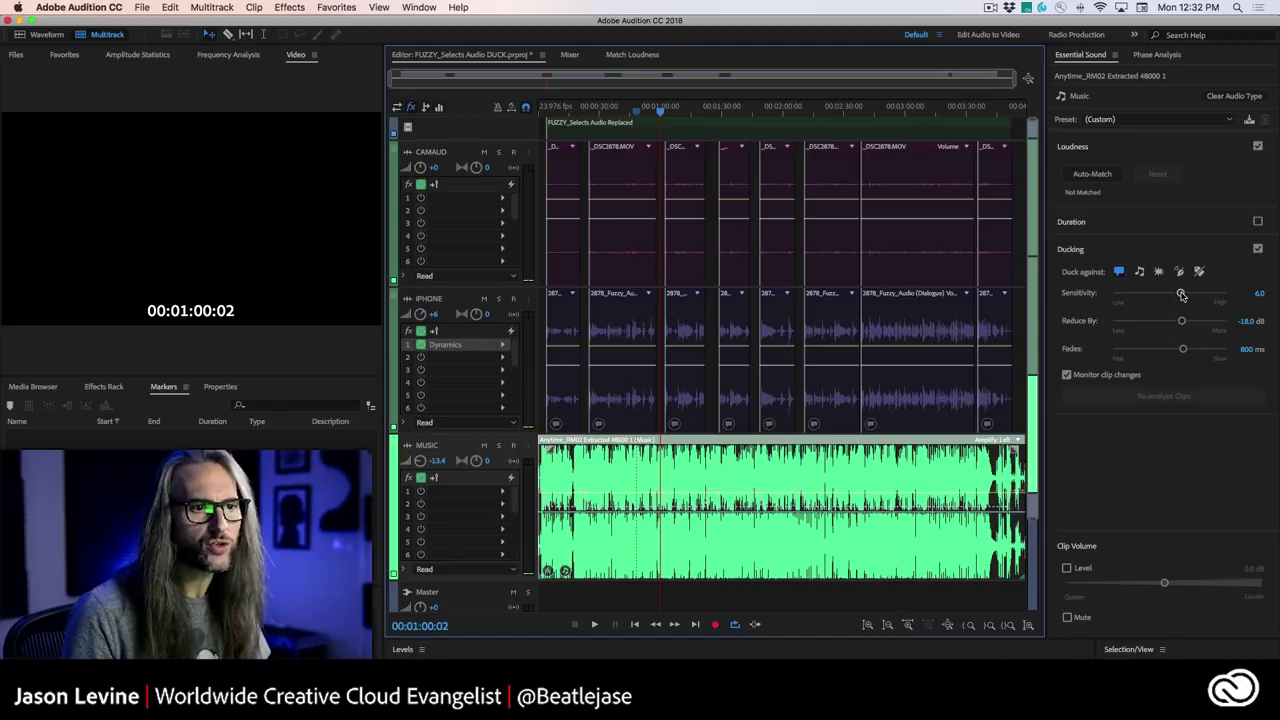
Step: Set the ducking Sensitivity to 6.5 and Reduce By to -13.3 dB
left_click_drag(1181, 294, 1178, 295)
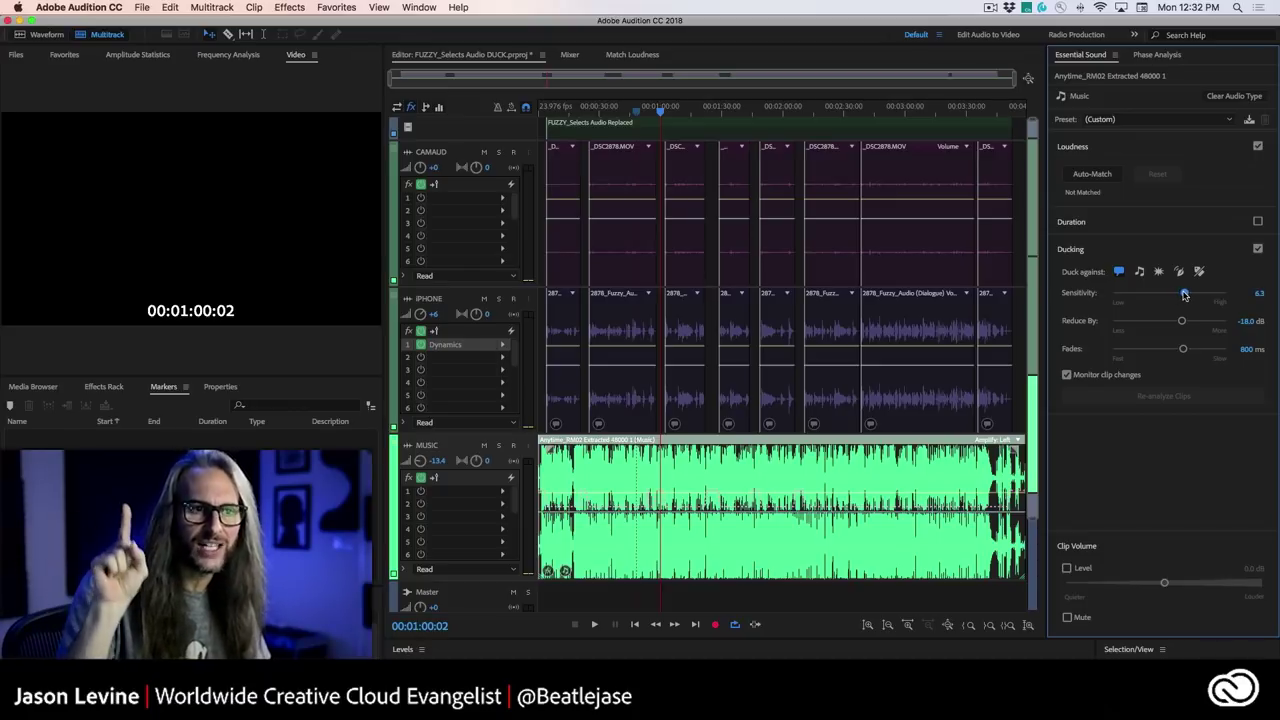
left_click_drag(1185, 294, 1187, 294)
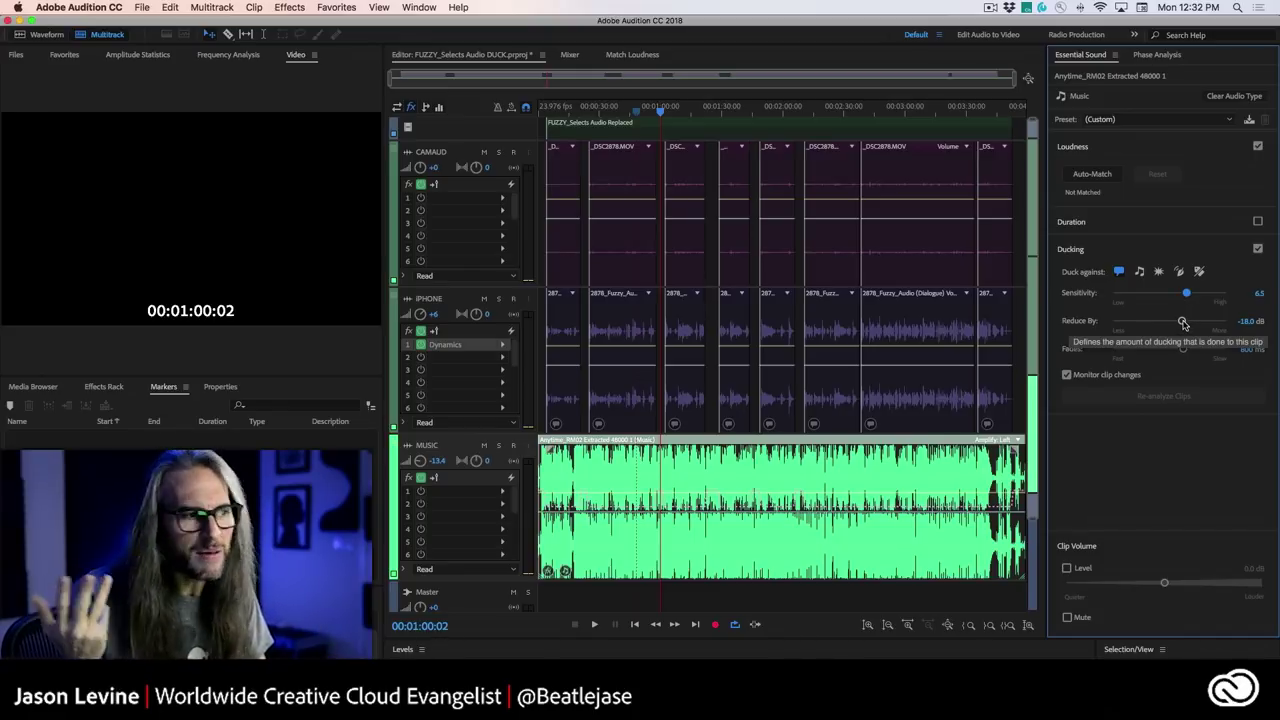
left_click_drag(1183, 323, 1186, 324)
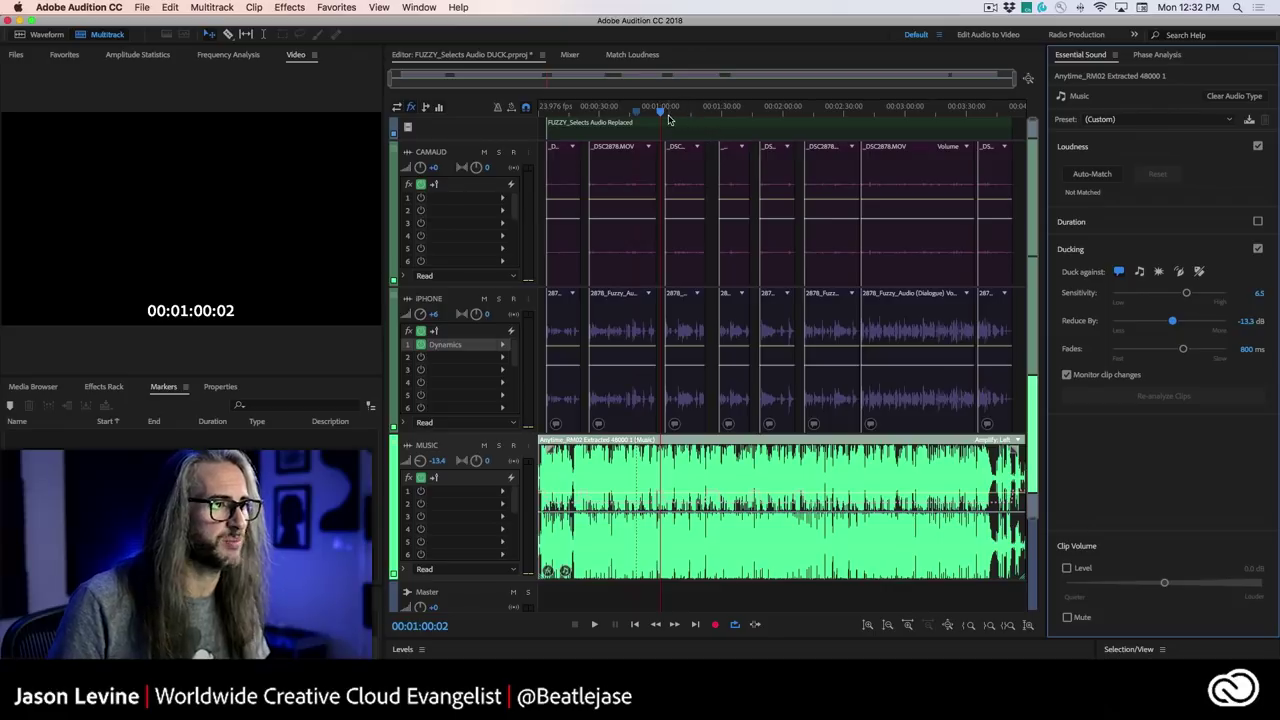
Step: Play from 1:00:02 to about 1:09:20 to check the revised ducking
key("space")
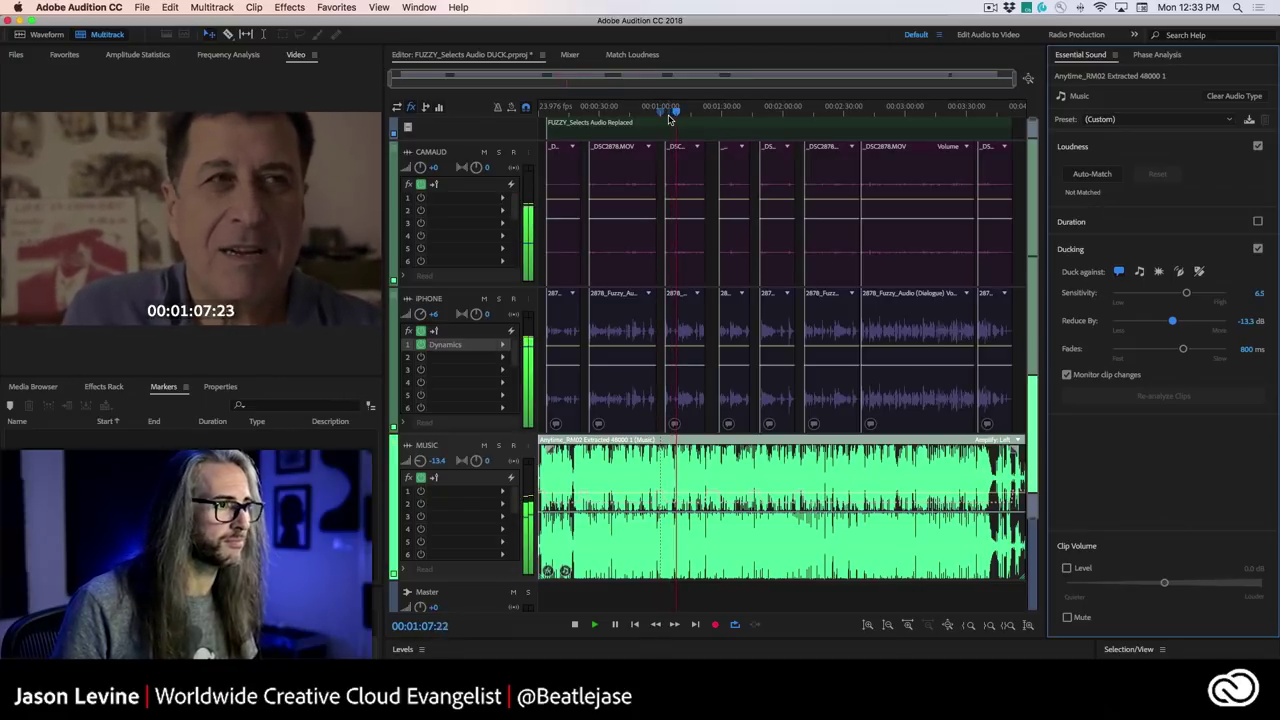
key("space")
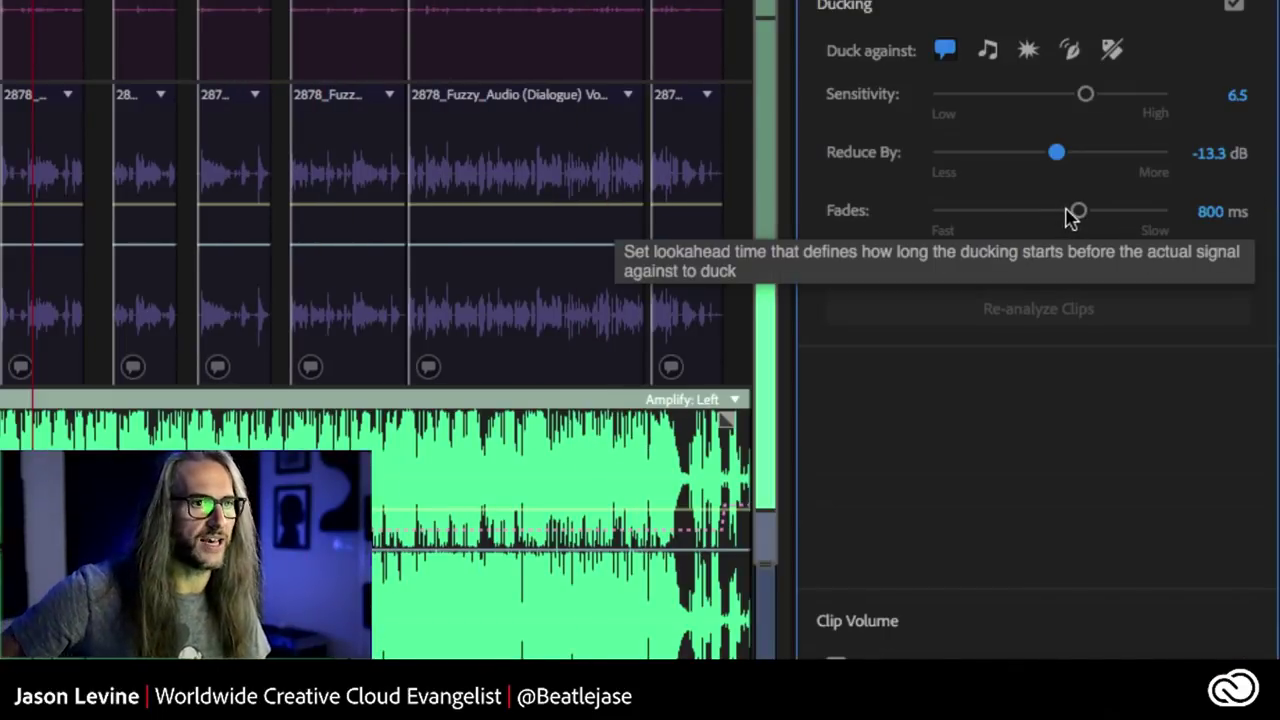
Step: Drag the ducking Fades slider toward Slow, leaving it at 805 ms
mouse_move(1078, 213)
left_mouse_down()
mouse_move(1136, 220)
mouse_move(1014, 222)
mouse_move(1079, 216)
left_mouse_up()
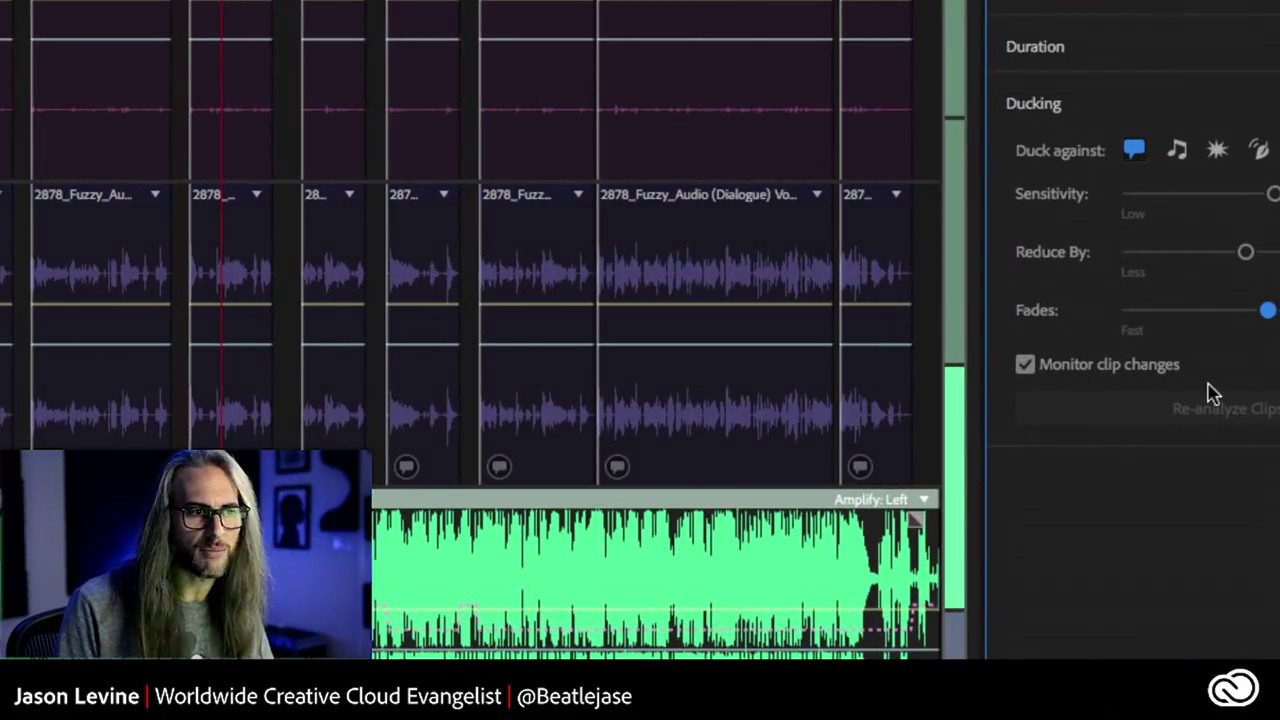
Step: Turn off Monitor clip changes and drag one ducking envelope keyframe lower
left_click(1025, 366)
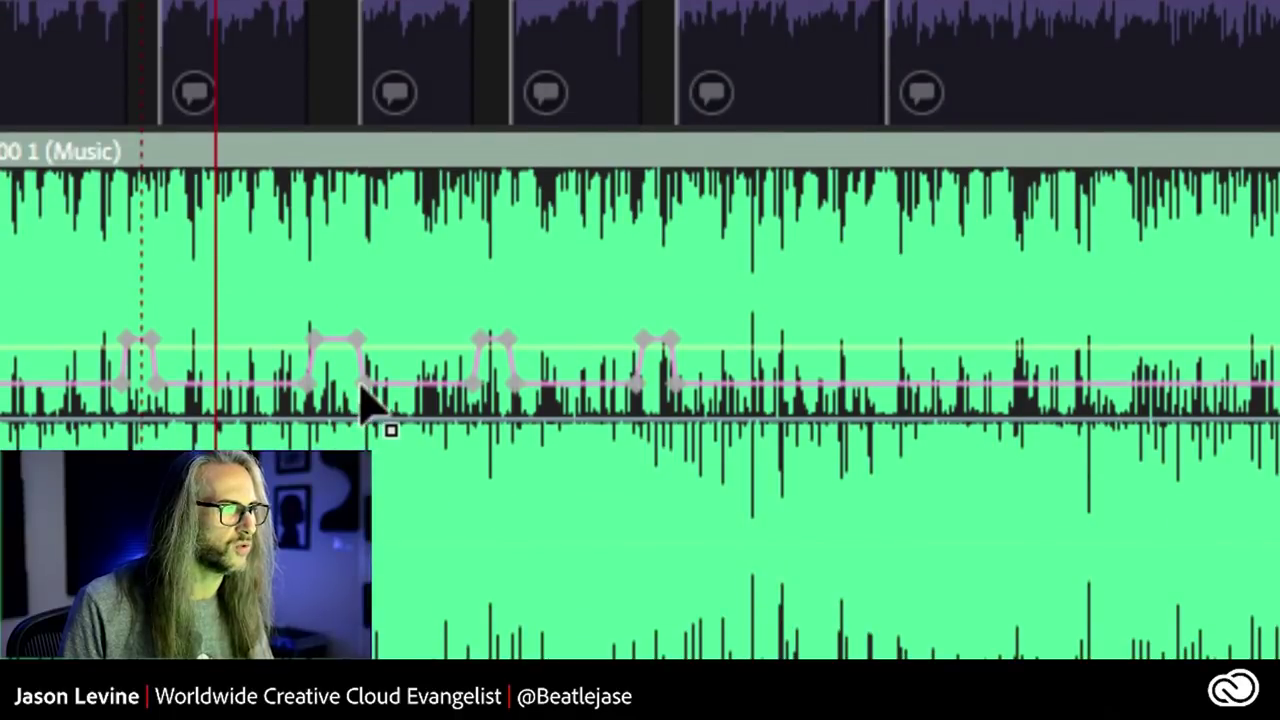
mouse_move(366, 388)
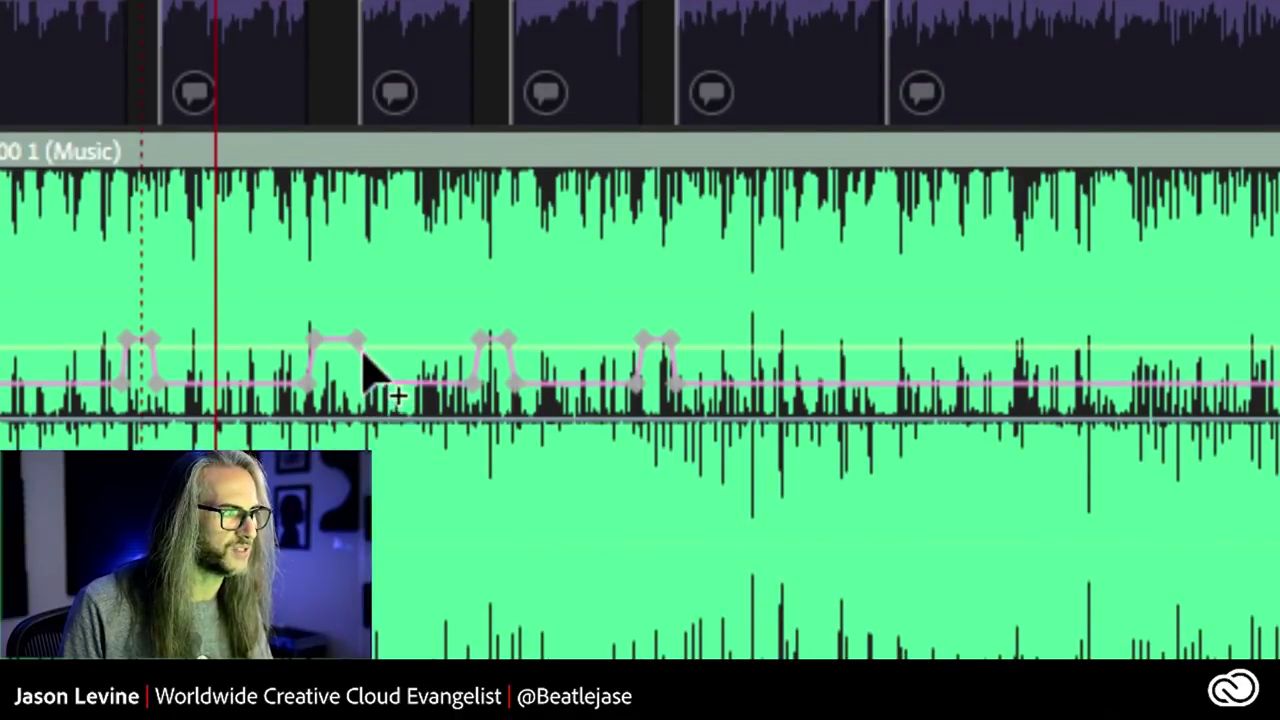
mouse_move(357, 345)
left_click_drag(358, 346, 374, 392)
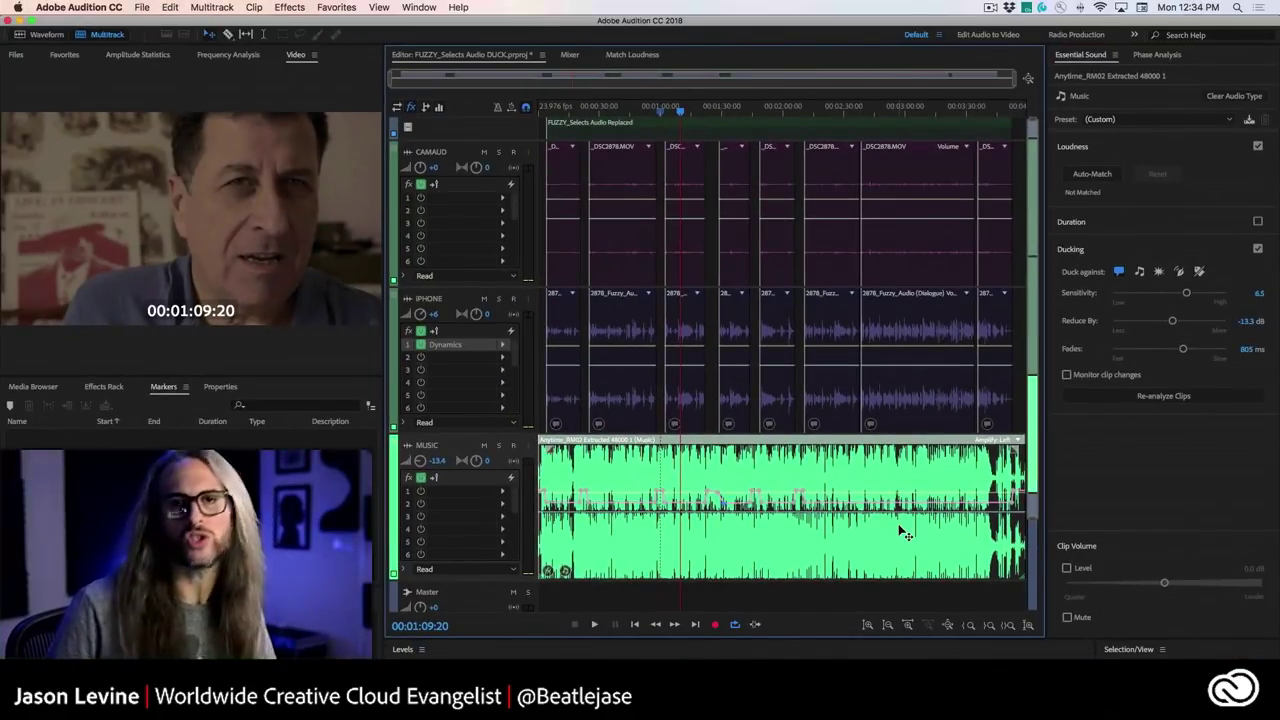